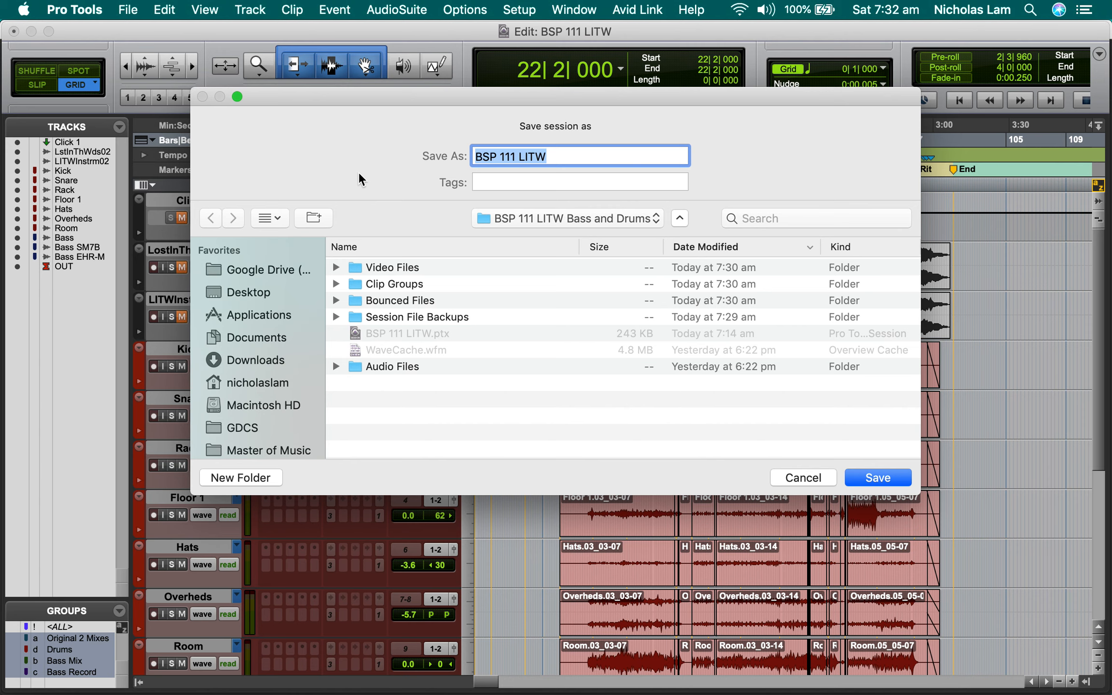
Save the session under the new name "BSP 111 LITW Drum Comp".
key("Right")
type("Drum")
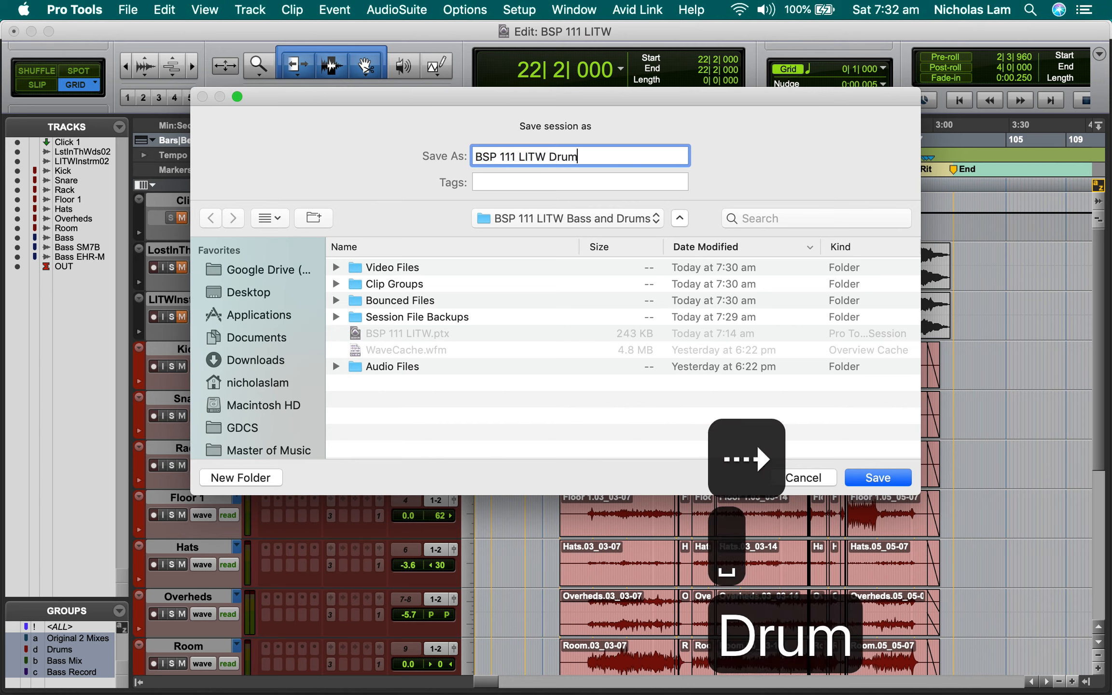
type(" Comp")
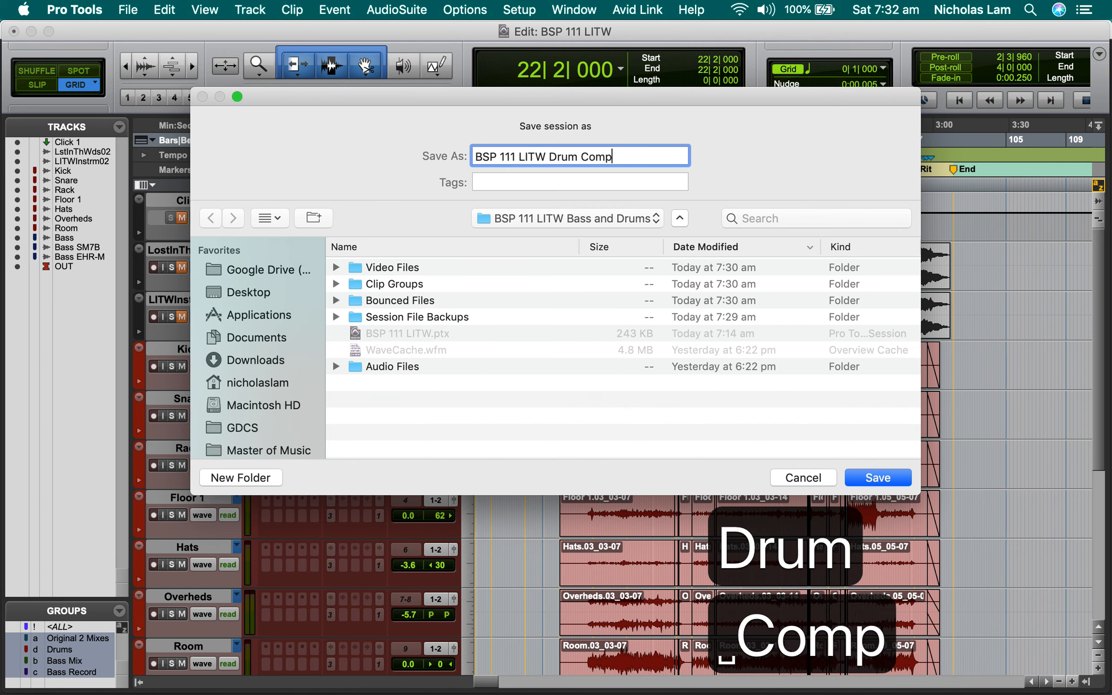
key("Return")
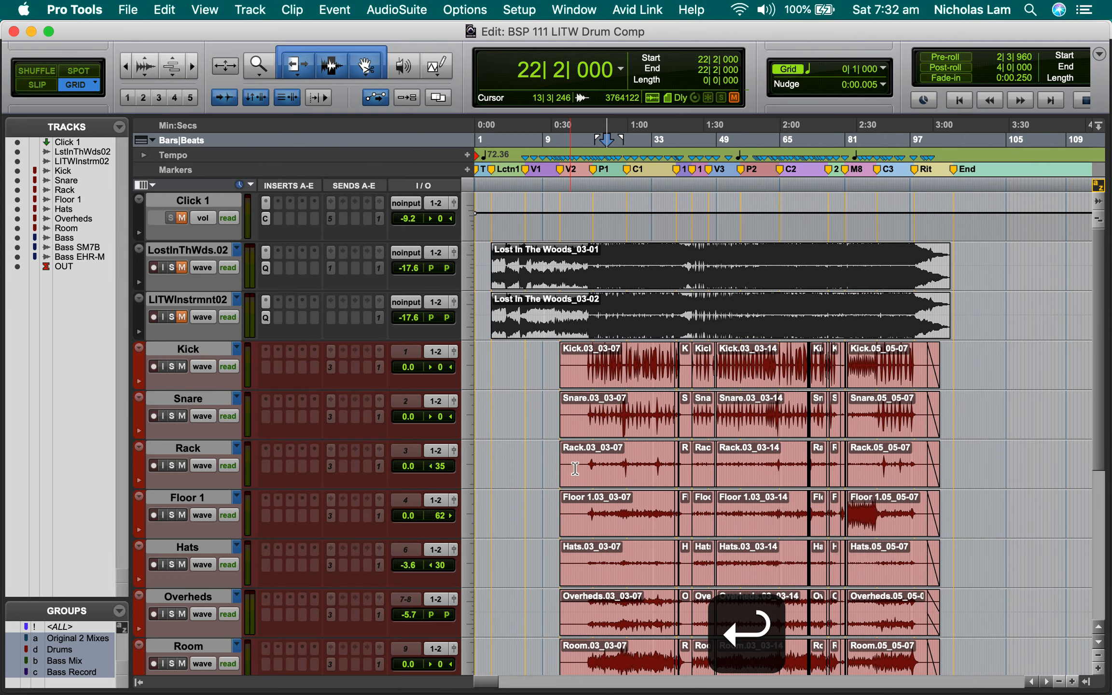
Reduce the height of all tracks to fit more of the session in the Edit window.
scroll(531, 362, "down", 6)
scroll(574, 469, "up", 4)
scroll(574, 465, "up", 1)
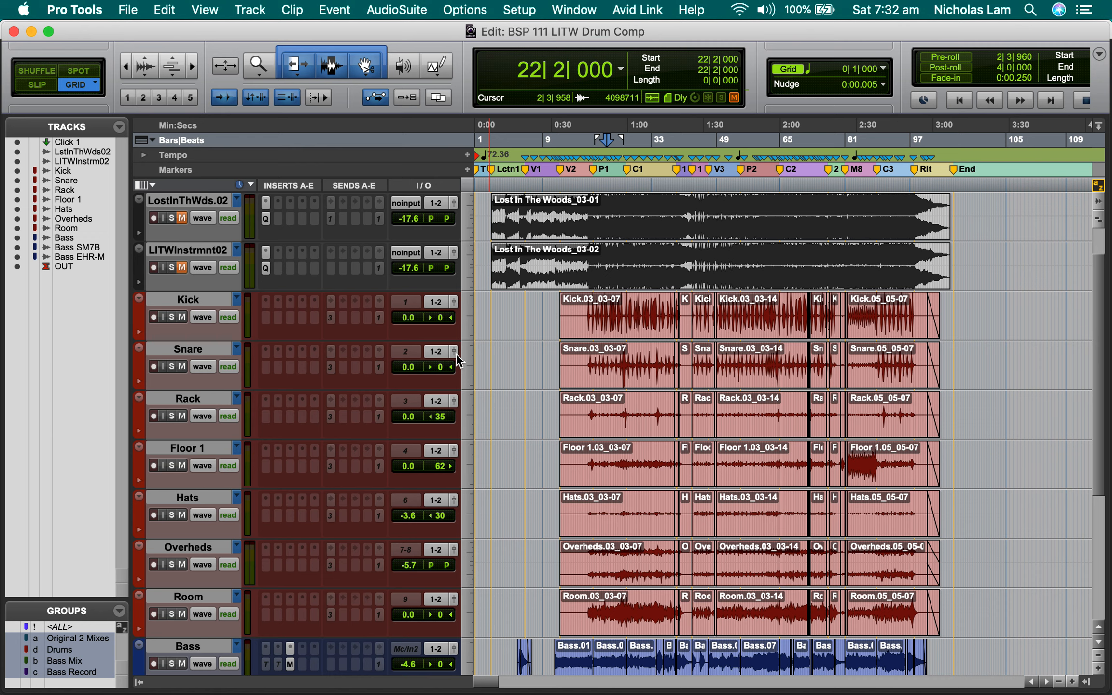
left_click(472, 362)
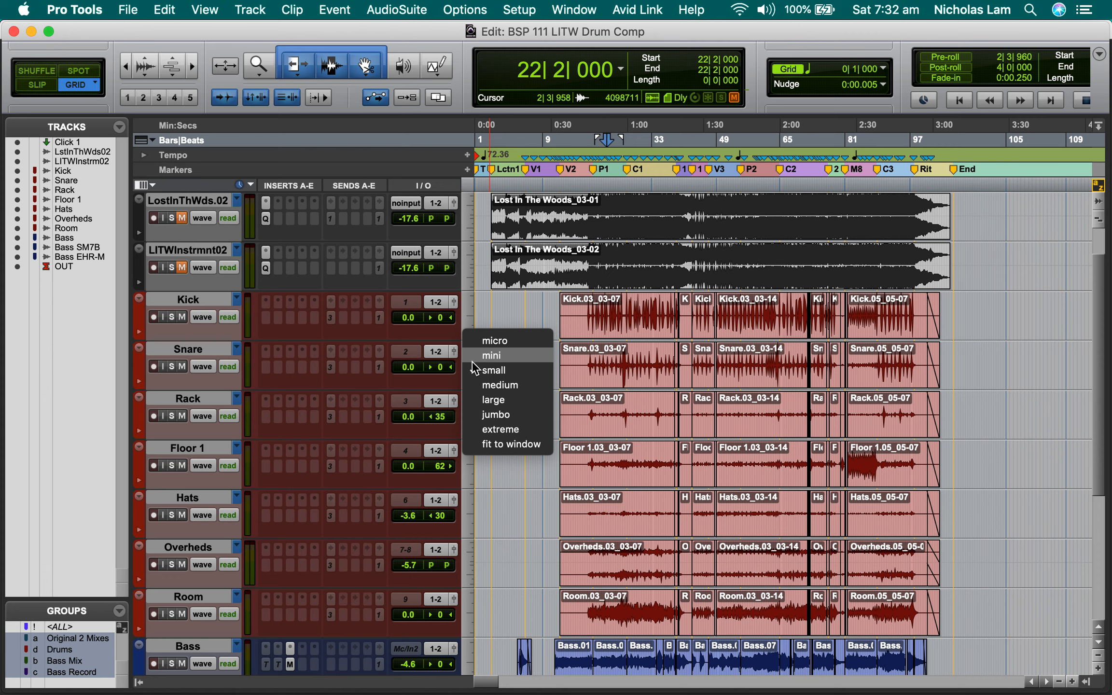
left_click(506, 319)
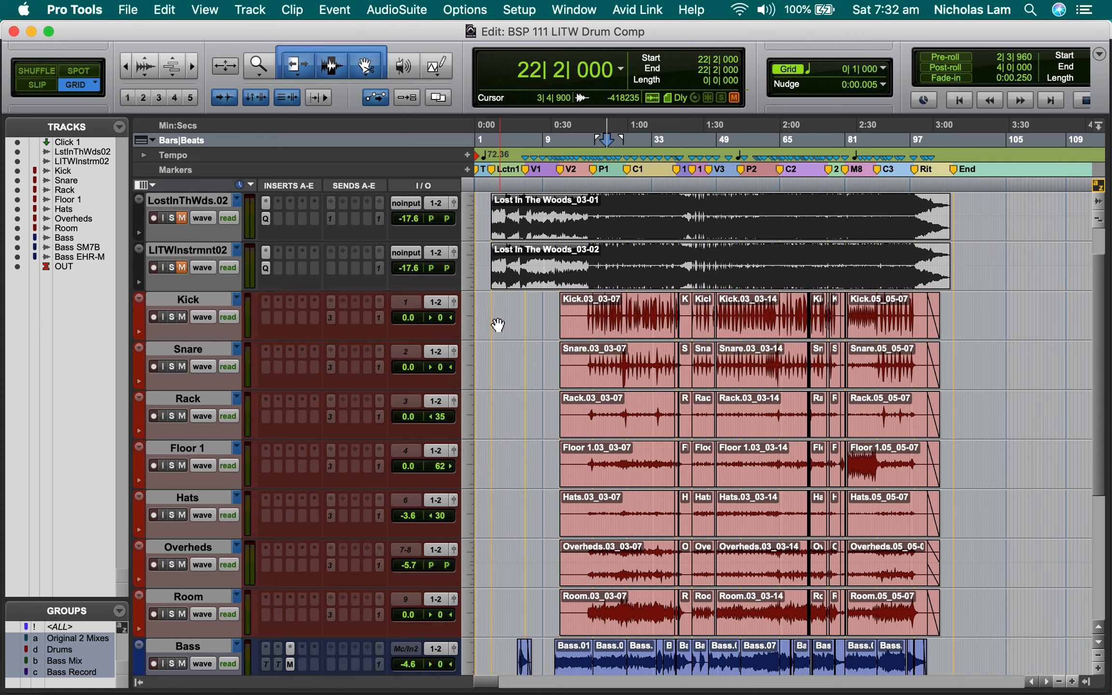
left_click(465, 322)
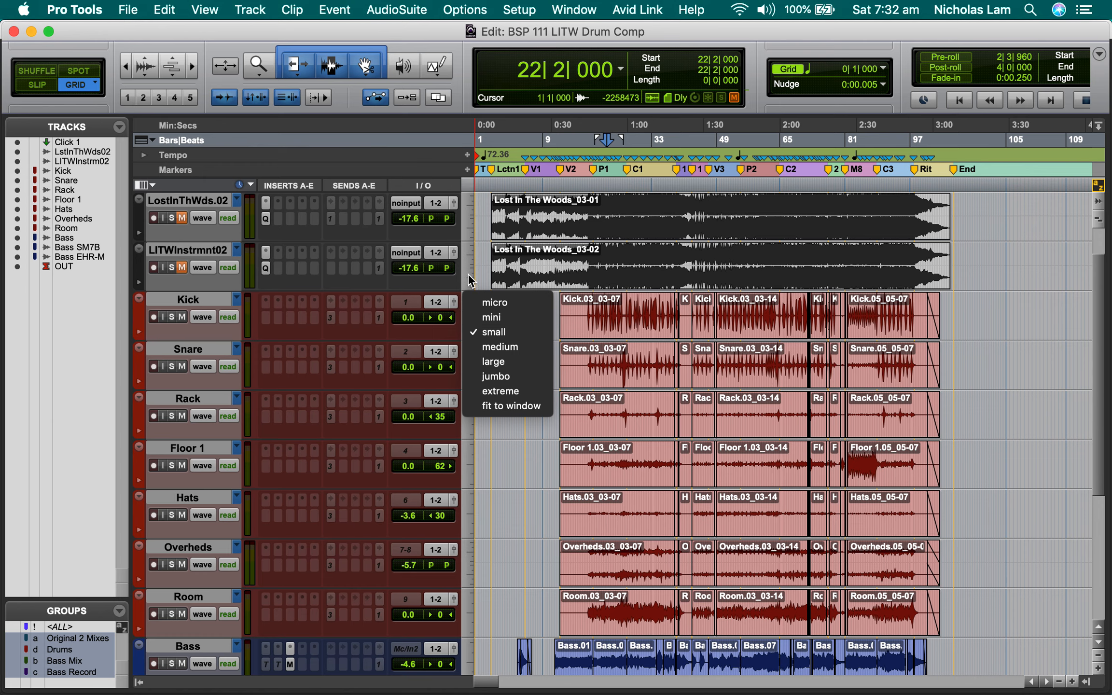
left_click(515, 332)
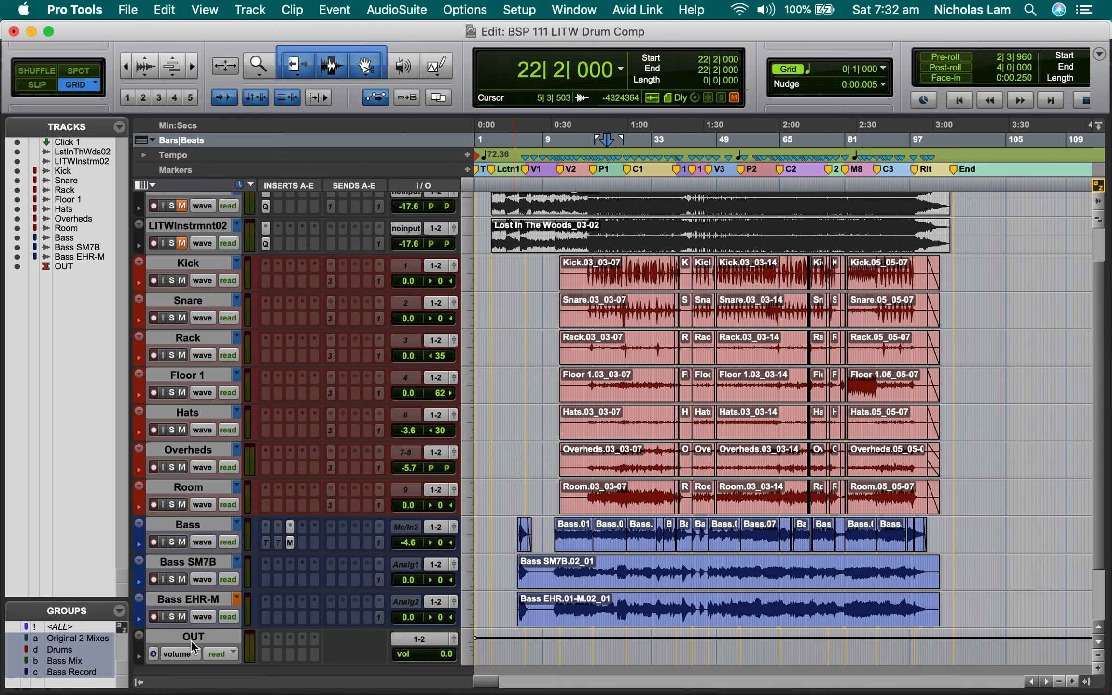
scroll(259, 441, "up", 3)
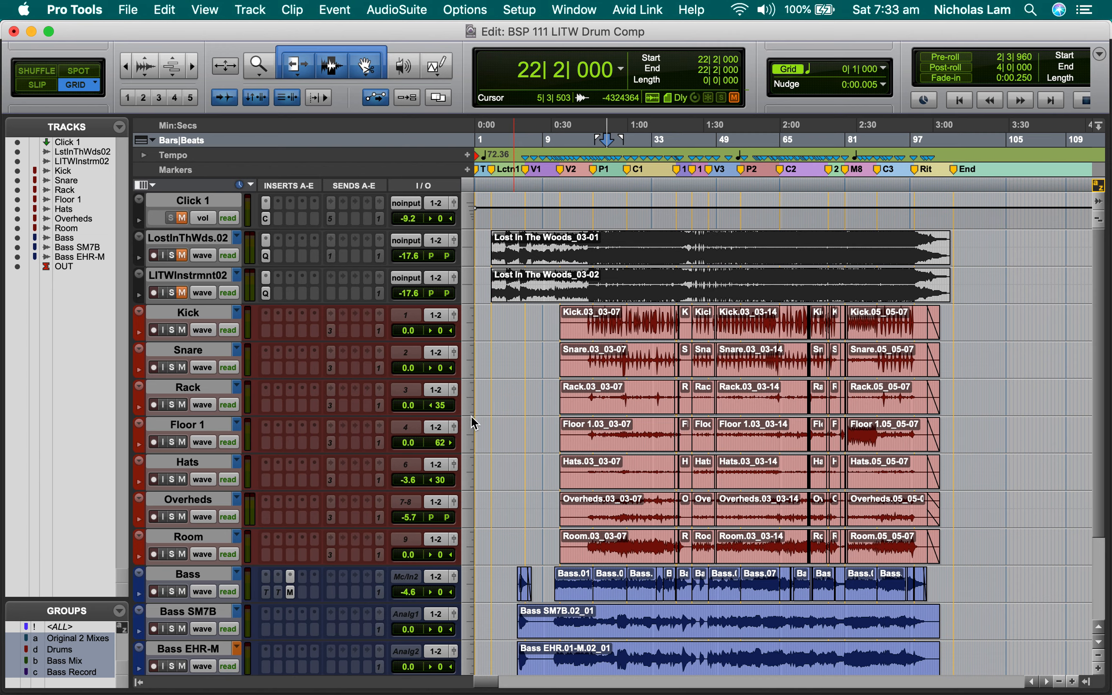
Try the mini height on all tracks, and enlarge them enough to show four insert and send slots each.
left_click(471, 435)
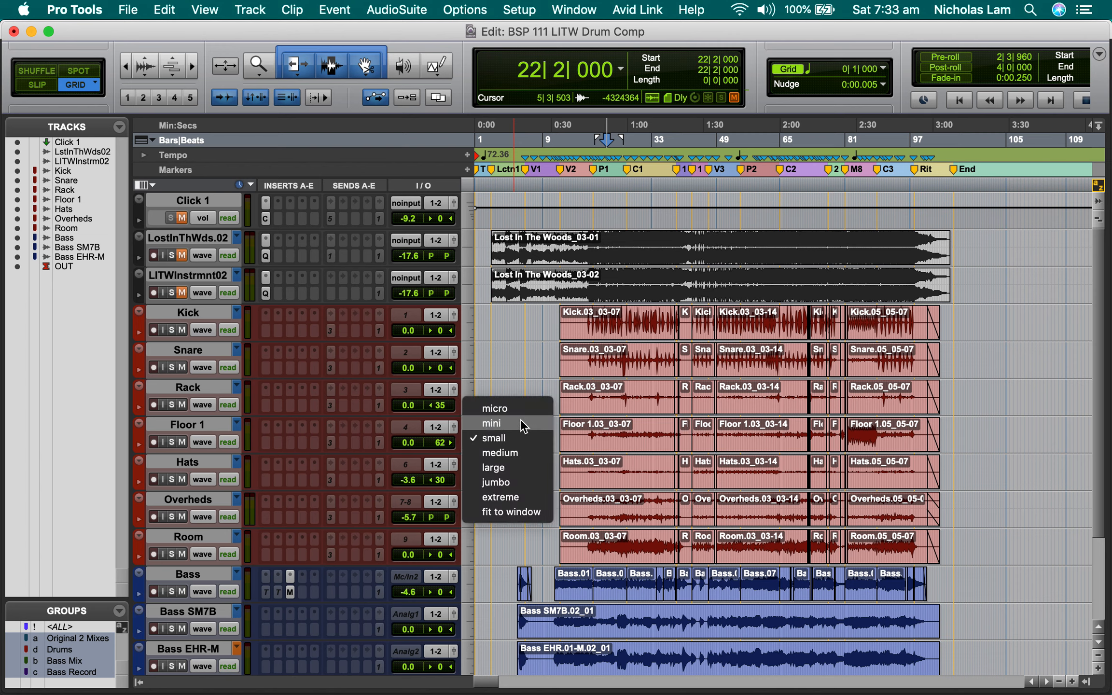
left_click(520, 427)
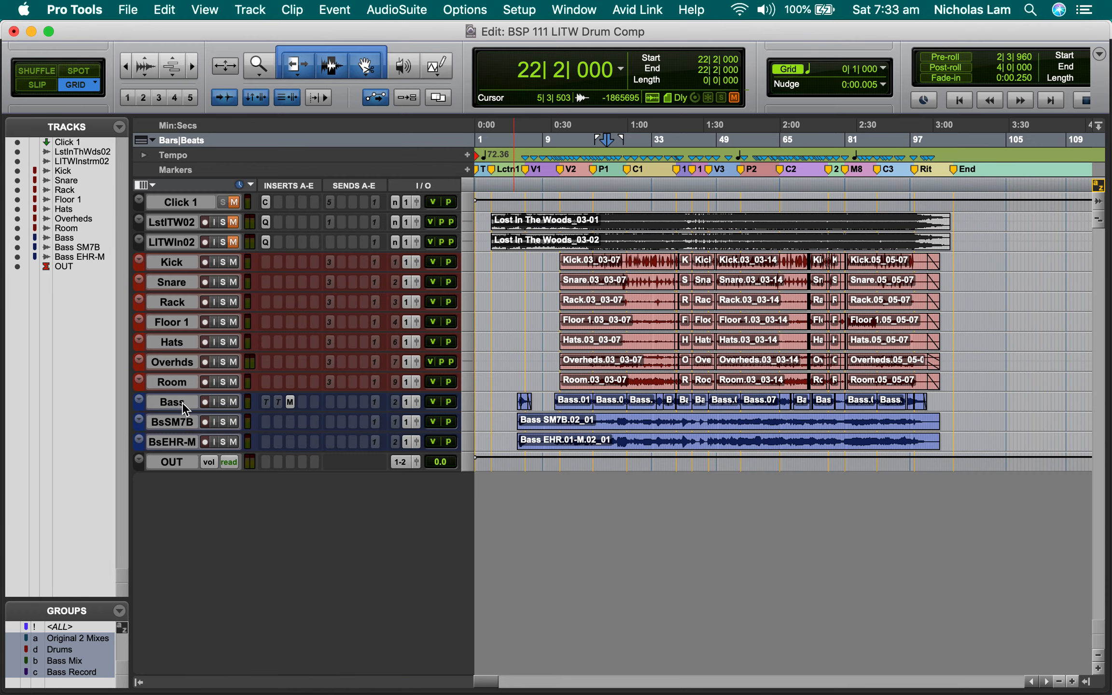
left_click(471, 348)
left_click(503, 361)
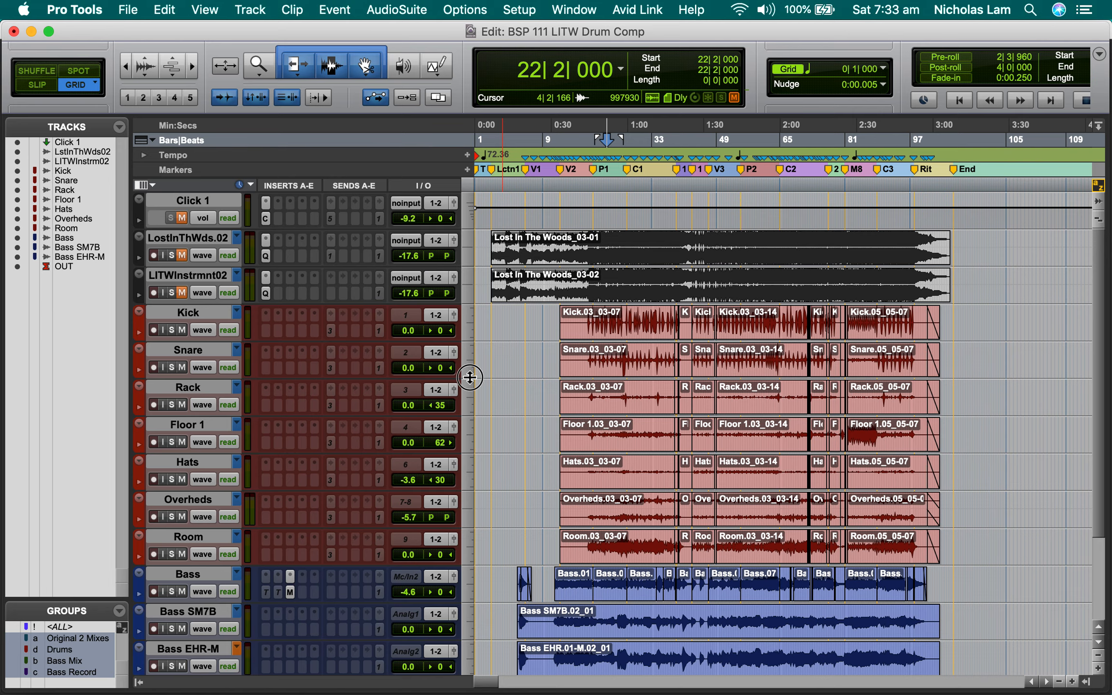
left_click_drag(470, 378, 469, 409)
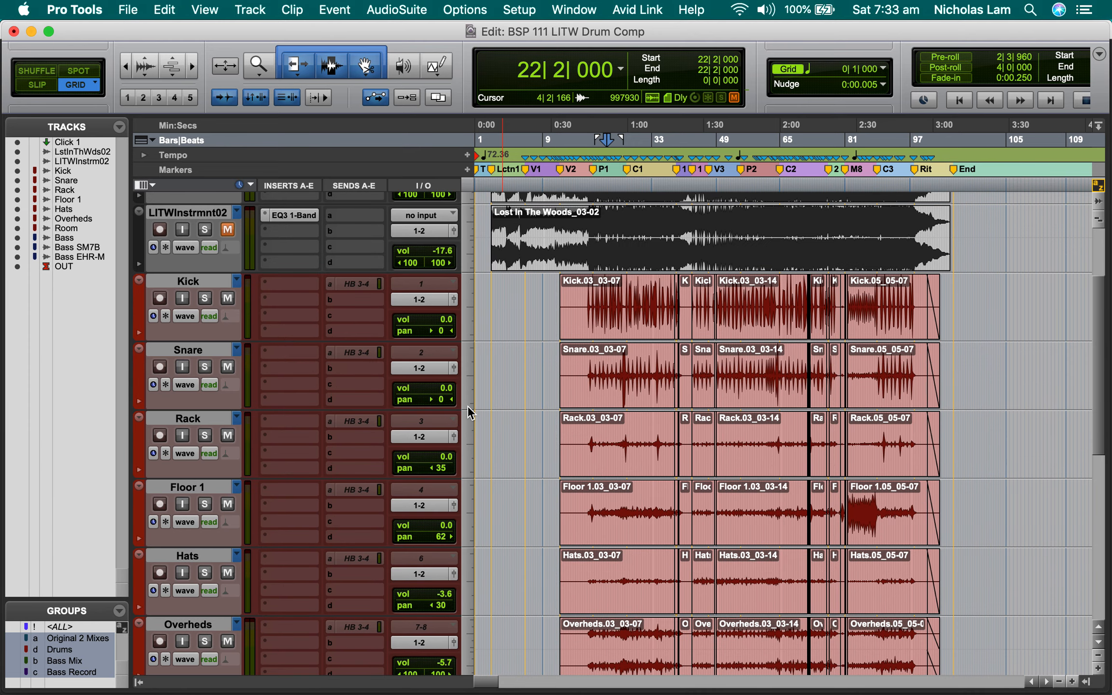
Cycle the grouped drum tracks' view through blocks and playlists, returning to waveform.
left_click(188, 384)
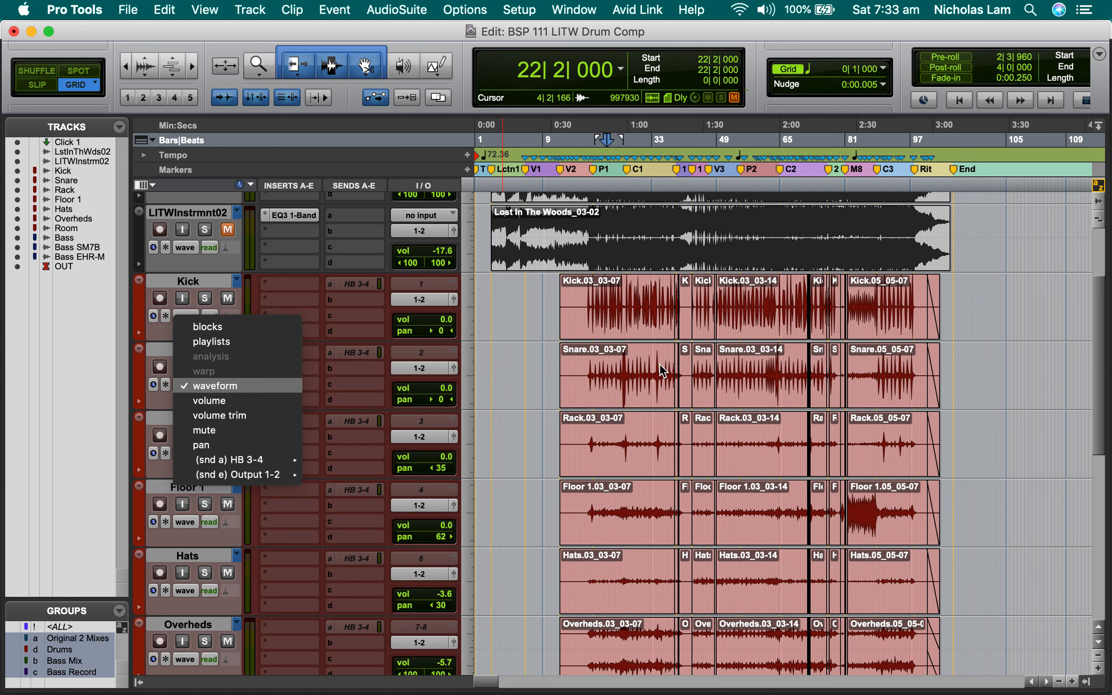
left_click(231, 331)
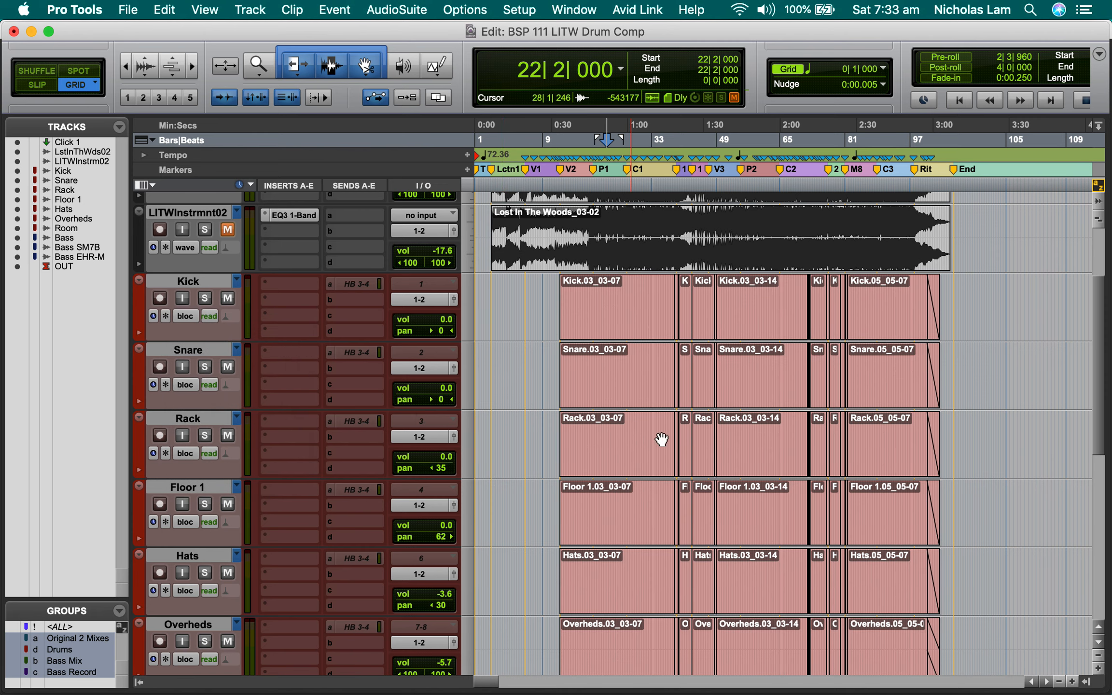
left_click(193, 386)
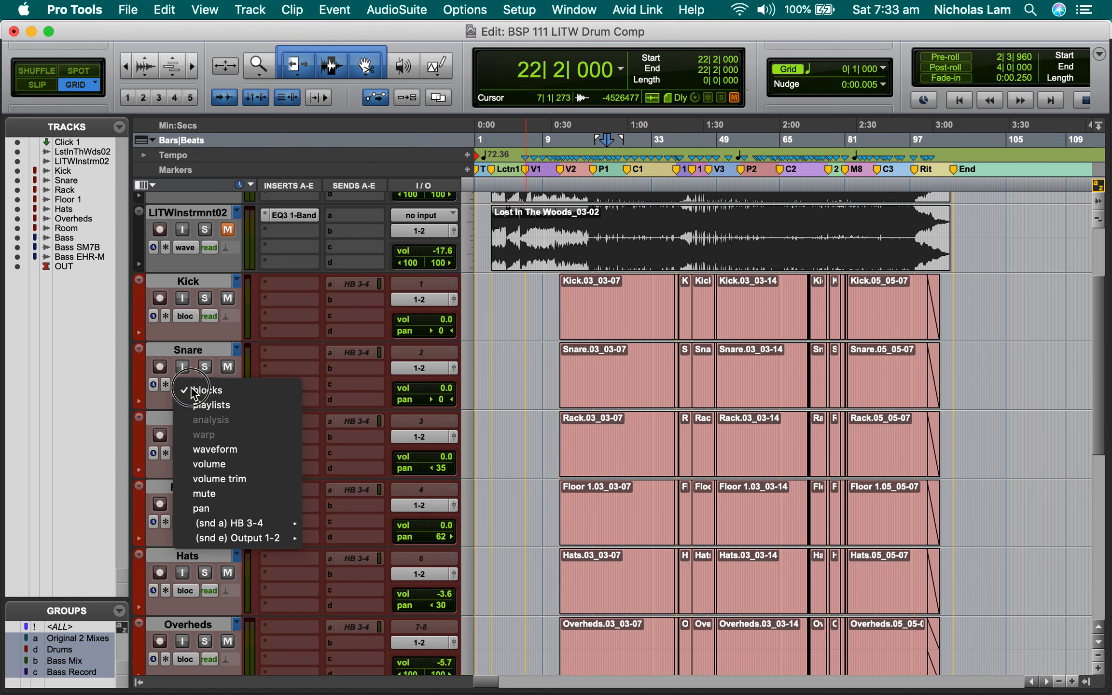
left_click(248, 405)
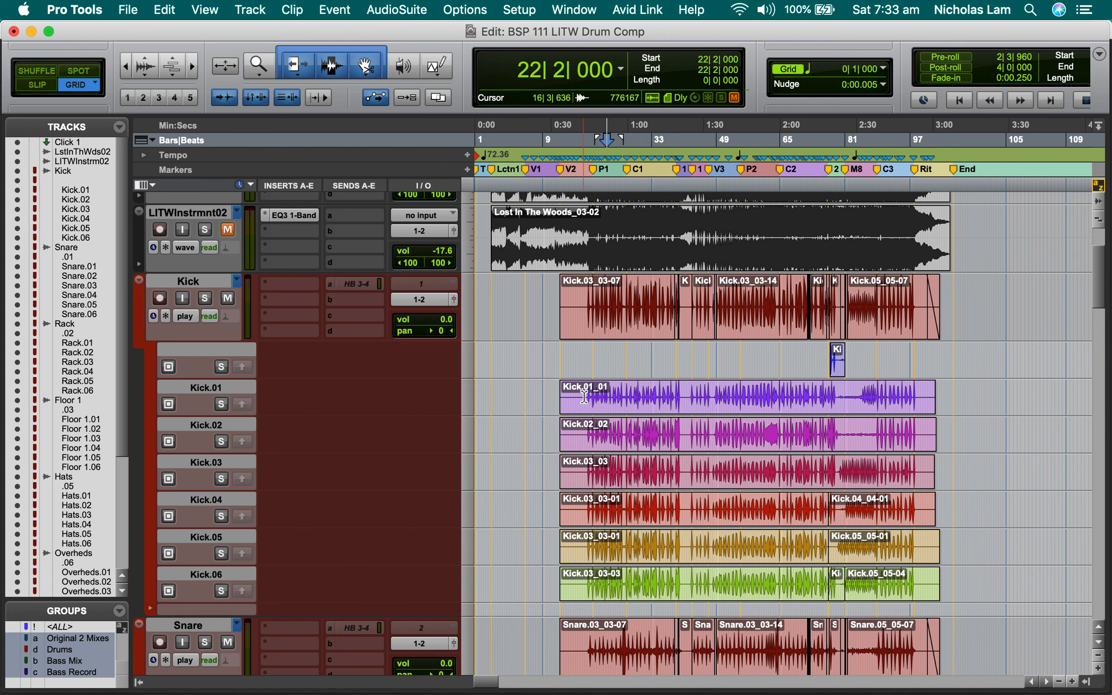
left_click(187, 317)
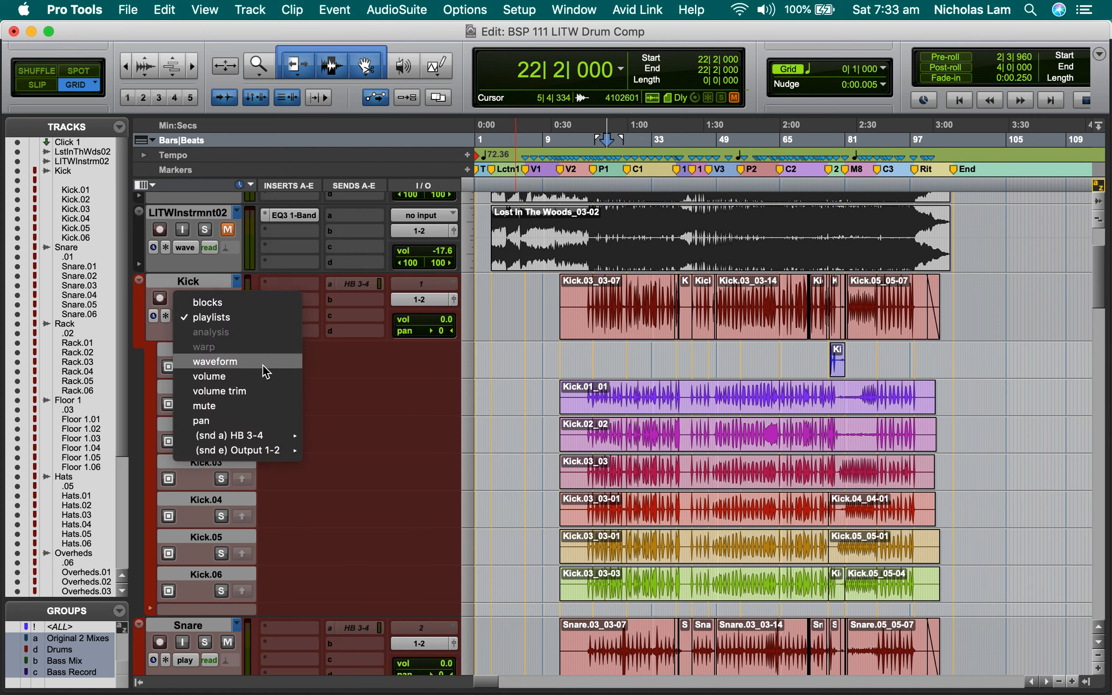
left_click(255, 361)
Cycle the grouped drum tracks' view through volume, volume trim, mute and pan.
left_click(192, 317)
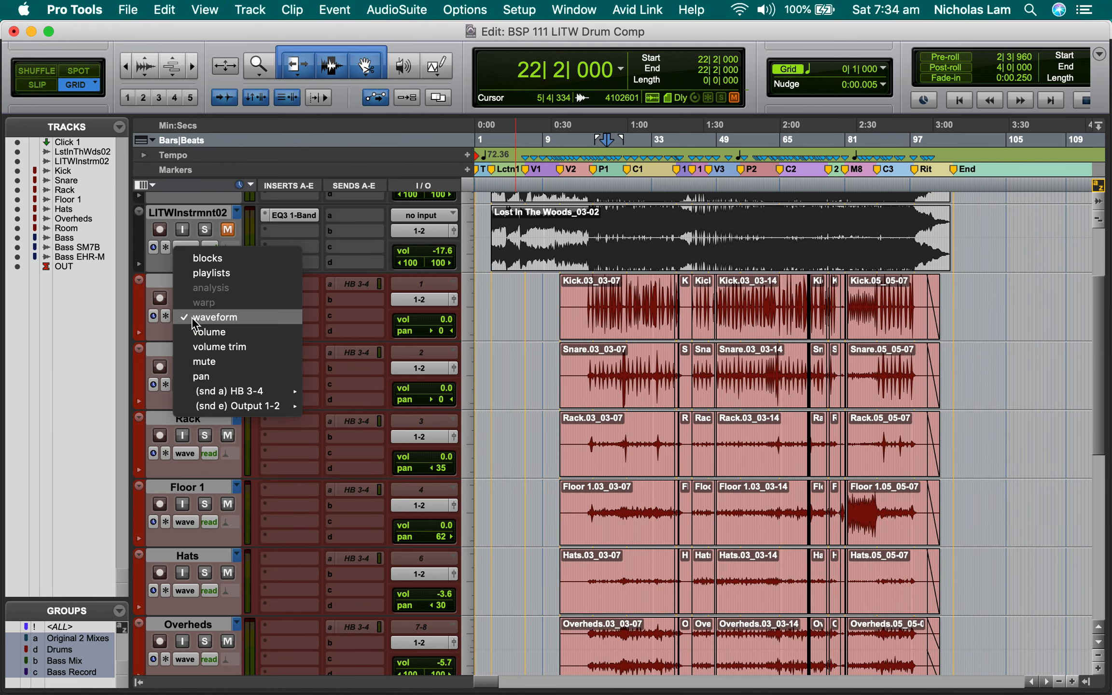
left_click(235, 333)
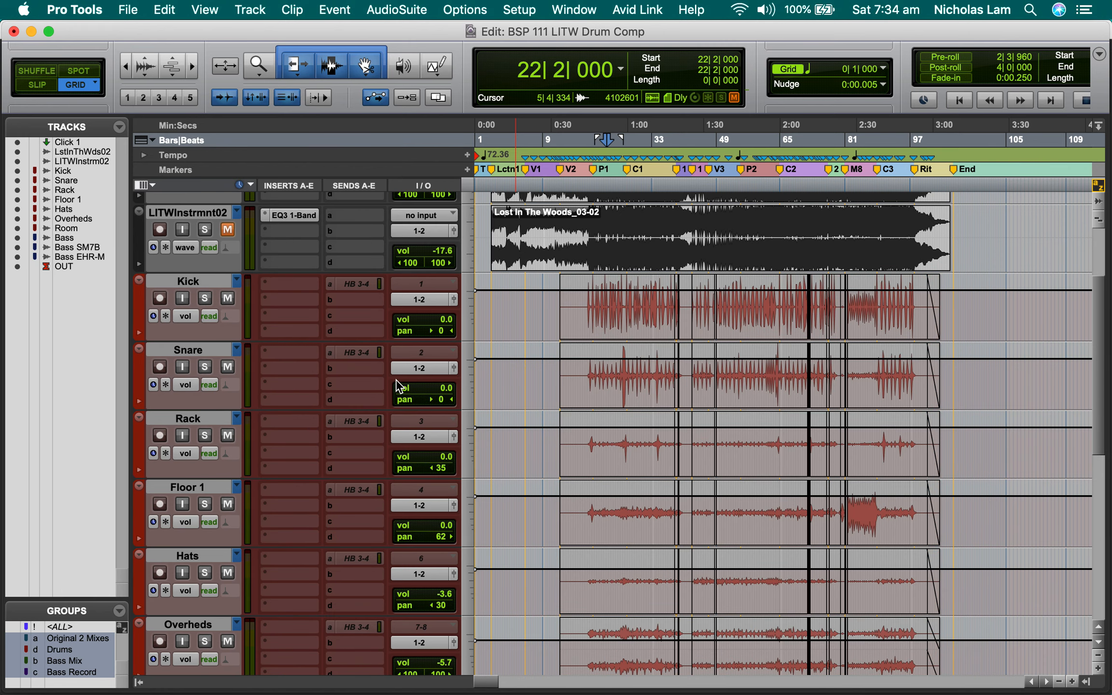
left_click(192, 317)
left_click(264, 332)
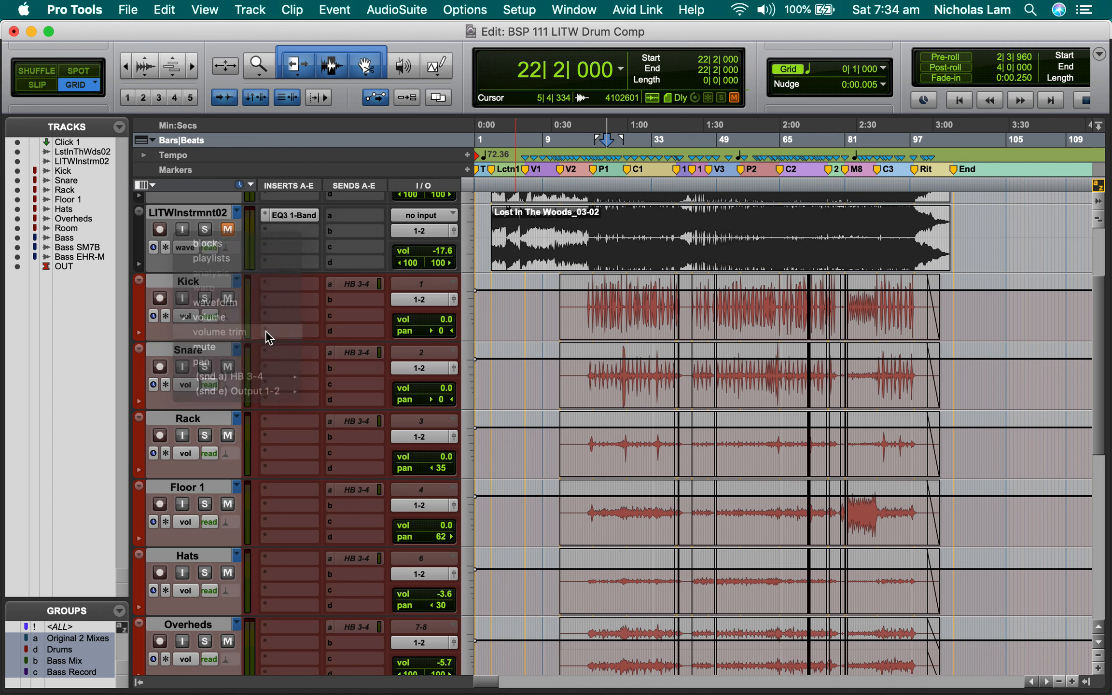
left_click(182, 316)
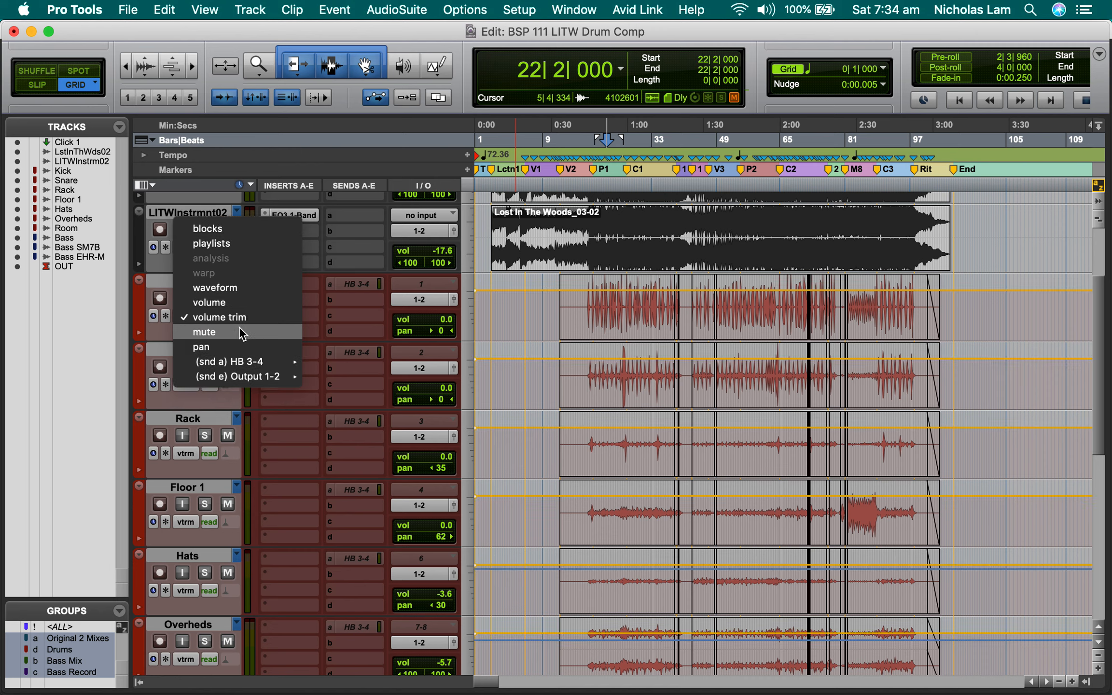
left_click(246, 333)
left_click(191, 317)
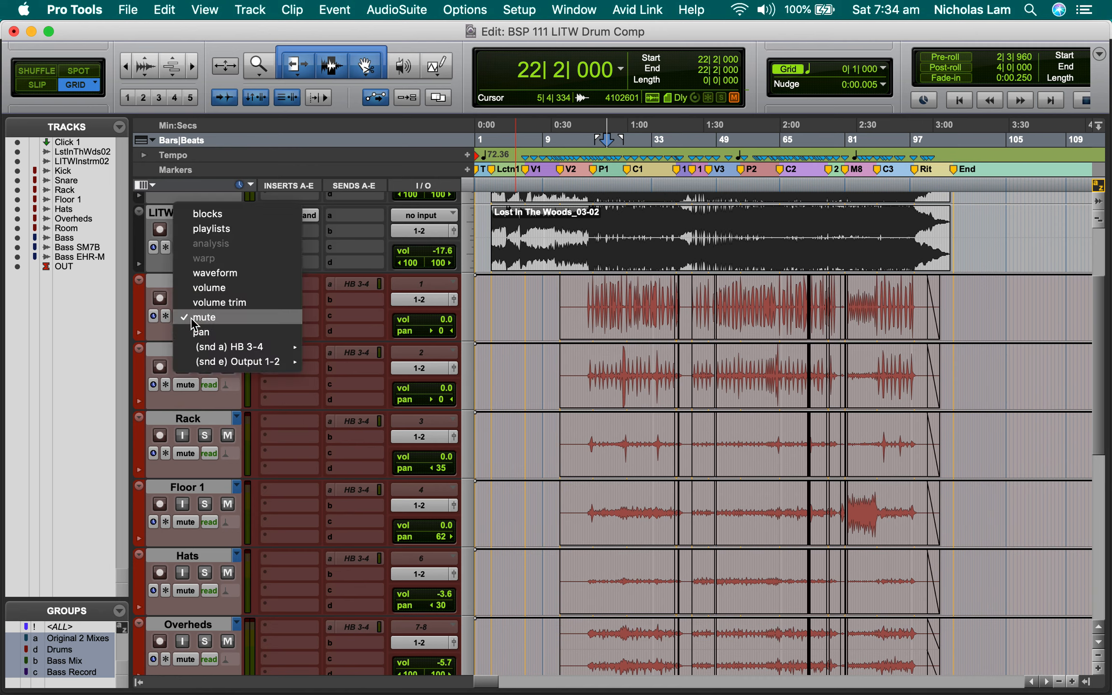
left_click(239, 332)
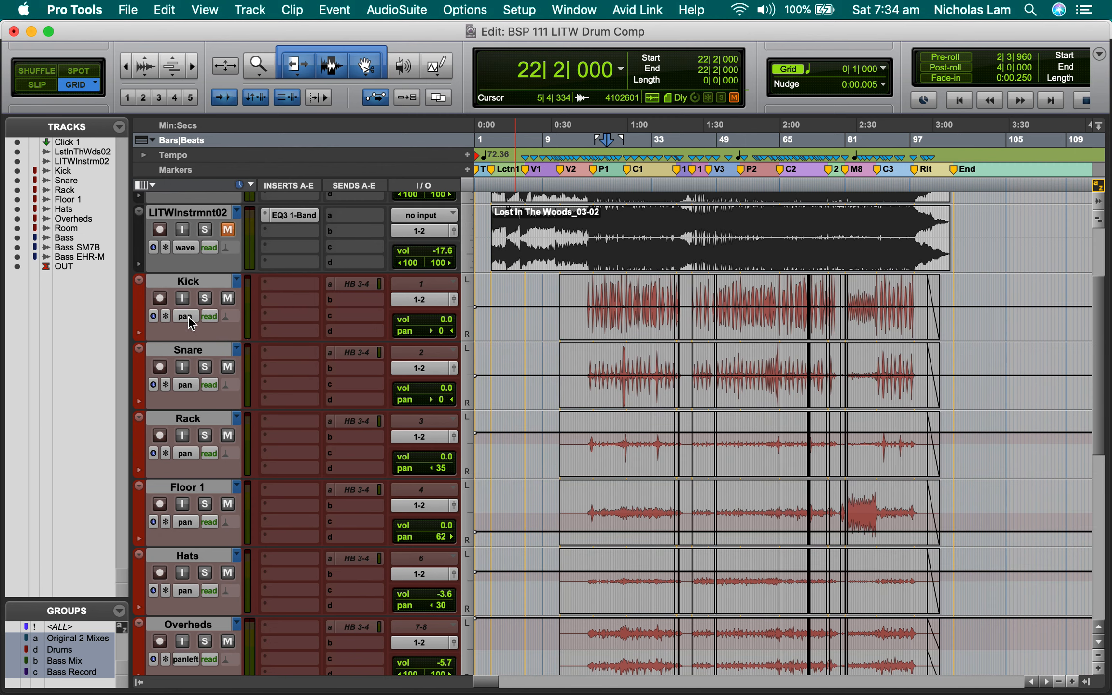
Check the send view options for the Kick track and return the drum tracks to waveform view.
left_click(188, 316)
mouse_move(241, 335)
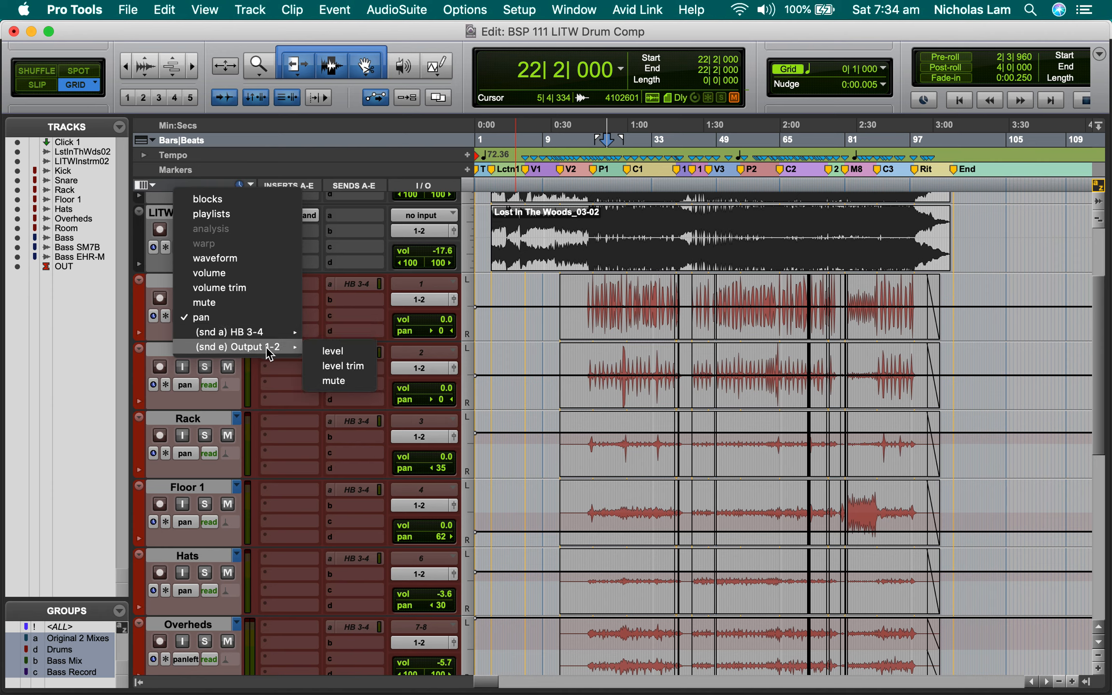
left_click(222, 259)
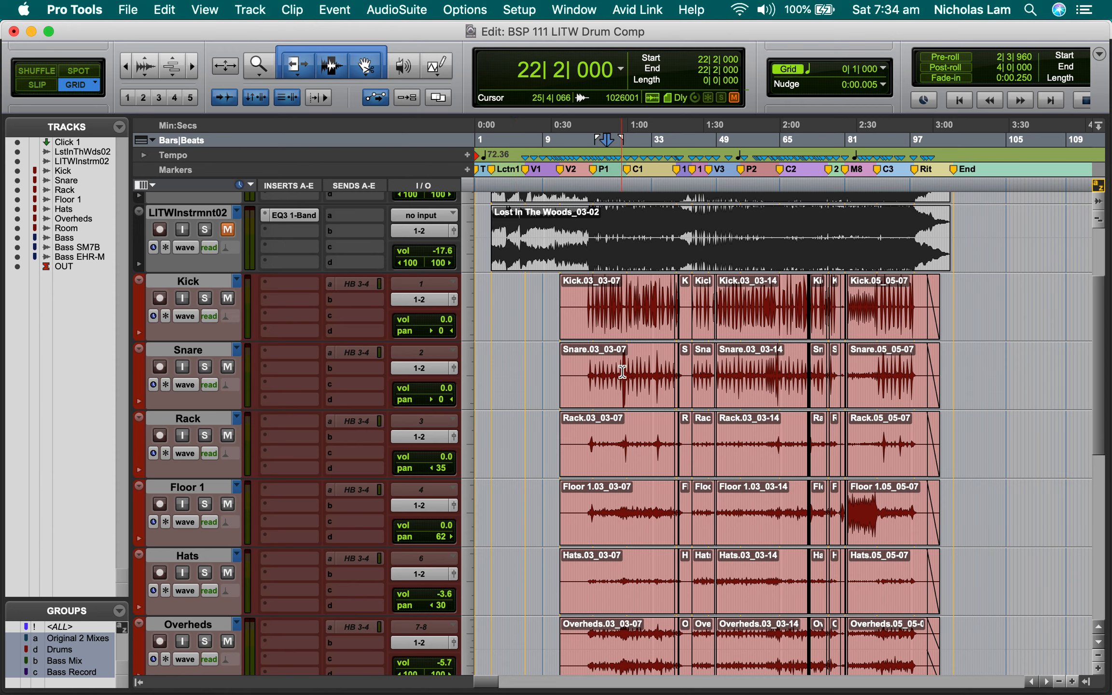
Select all the grouped drum tracks by placing the edit cursor in their clips at 23|4|000.
left_click(202, 353)
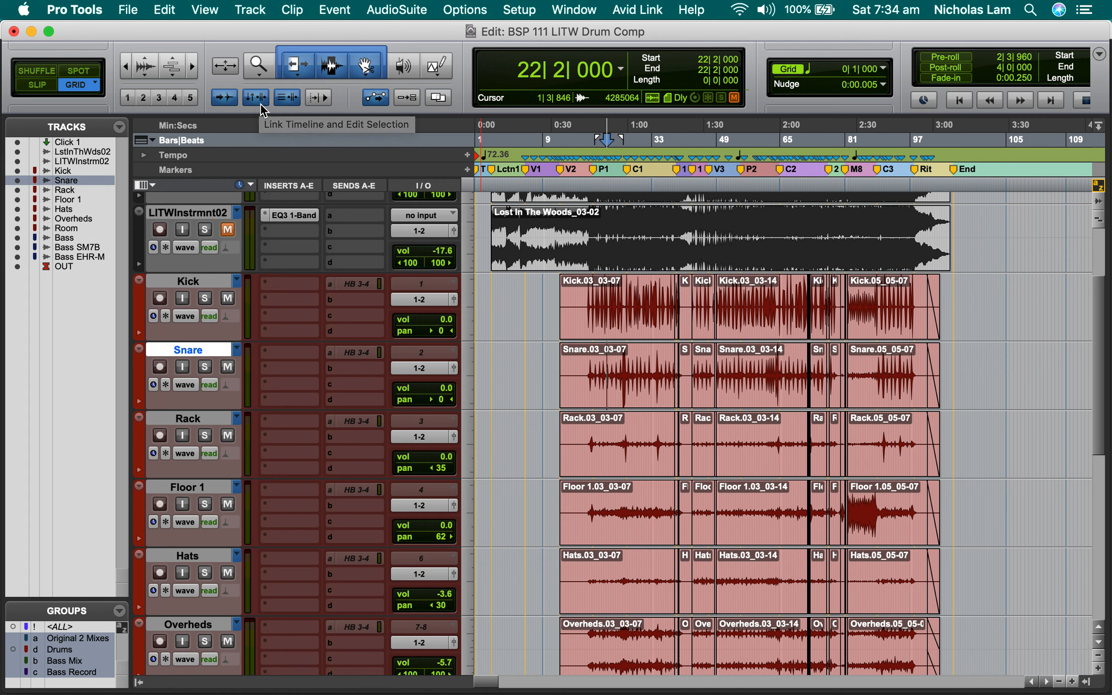
left_click(623, 428)
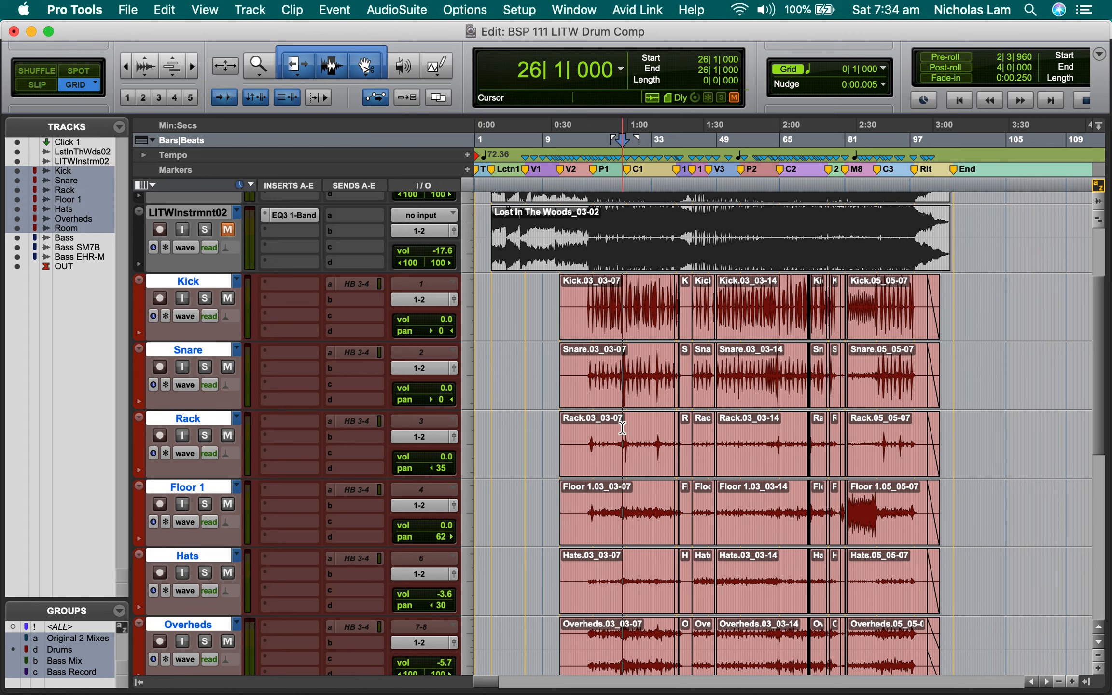
left_click_drag(598, 433, 702, 443)
left_click(613, 437)
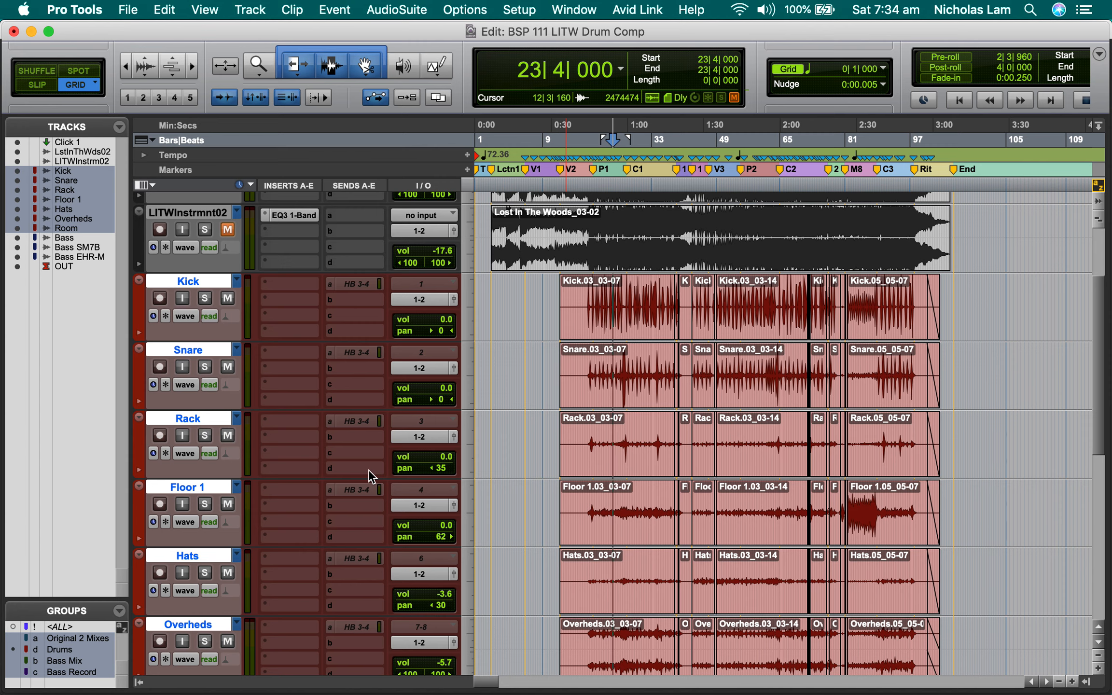
Toggle the selected drum tracks repeatedly between waveform and volume view.
key("ctrl+minus")
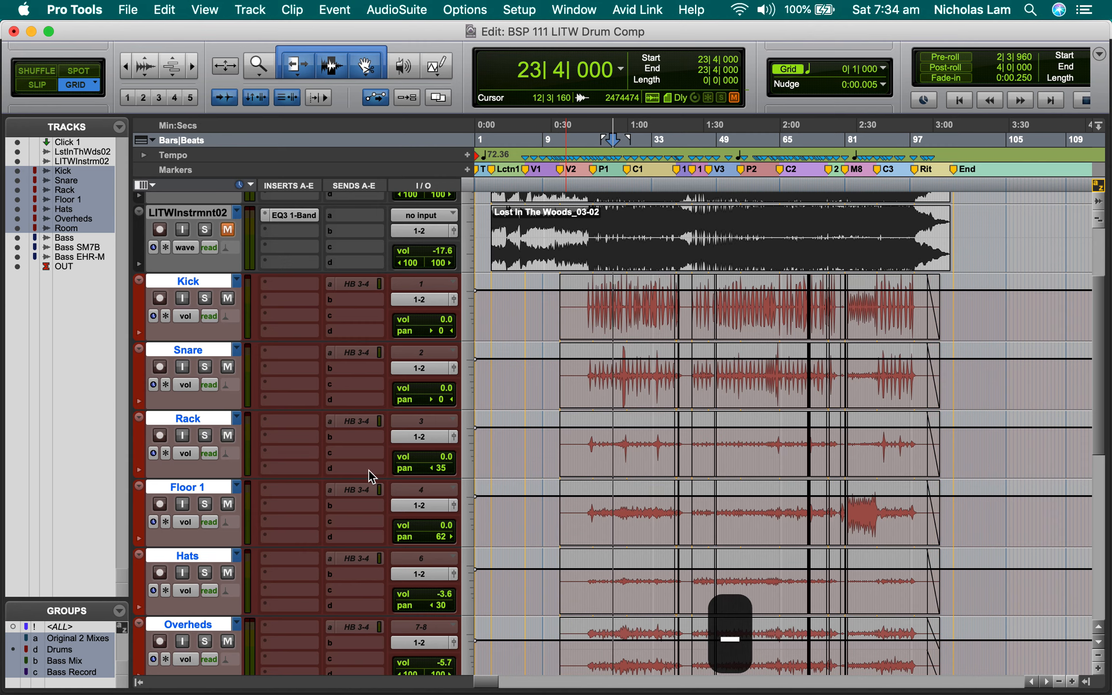
key("ctrl+minus")
key("ctrl+minus")
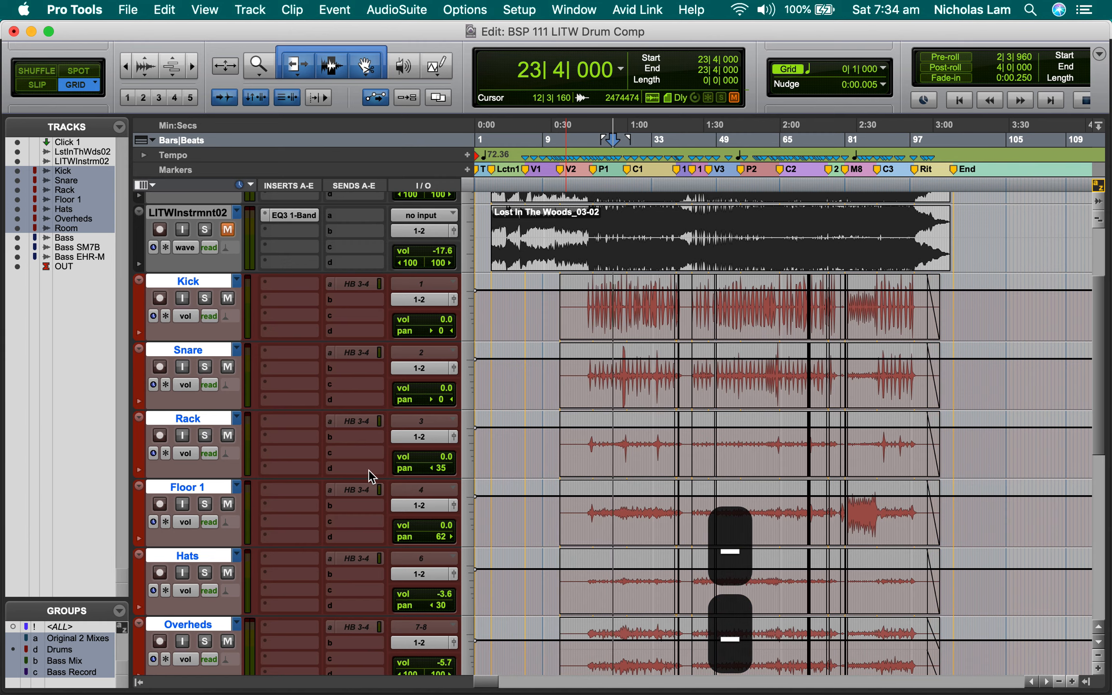
key("ctrl+minus")
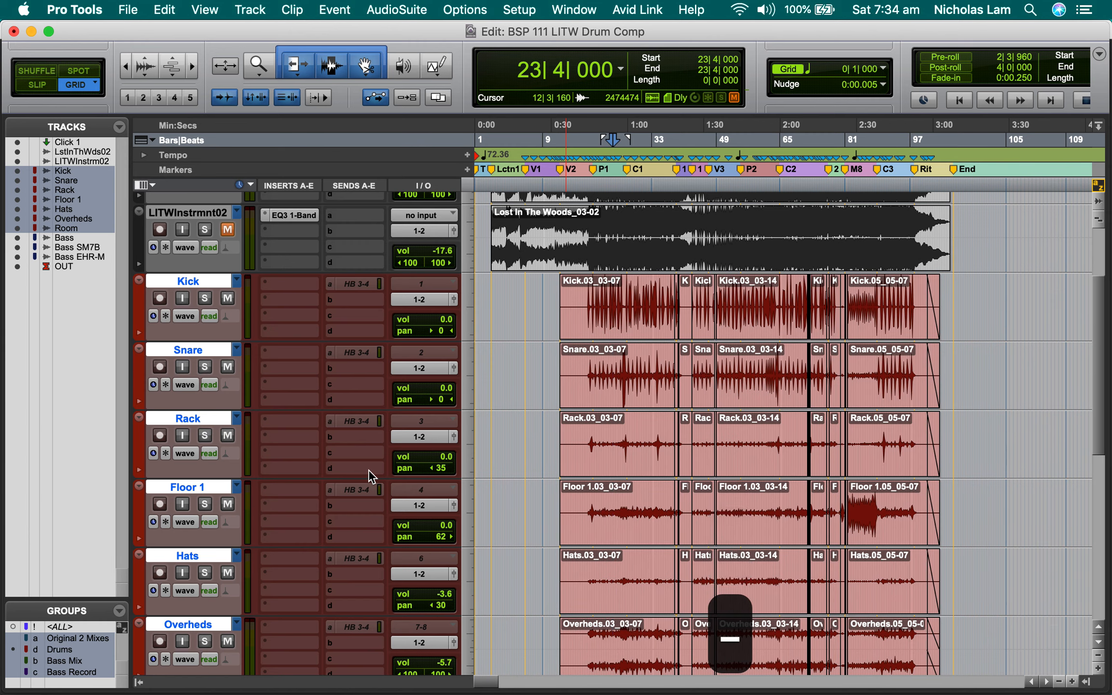
key("ctrl+minus")
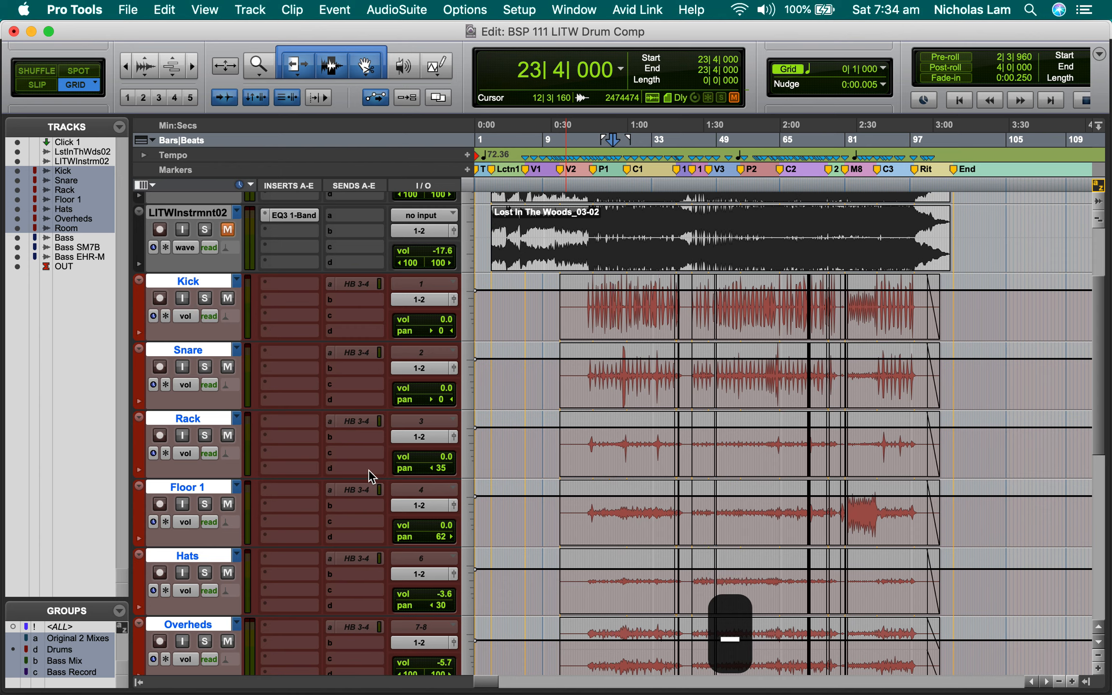
key("ctrl+minus")
key("ctrl+minus")
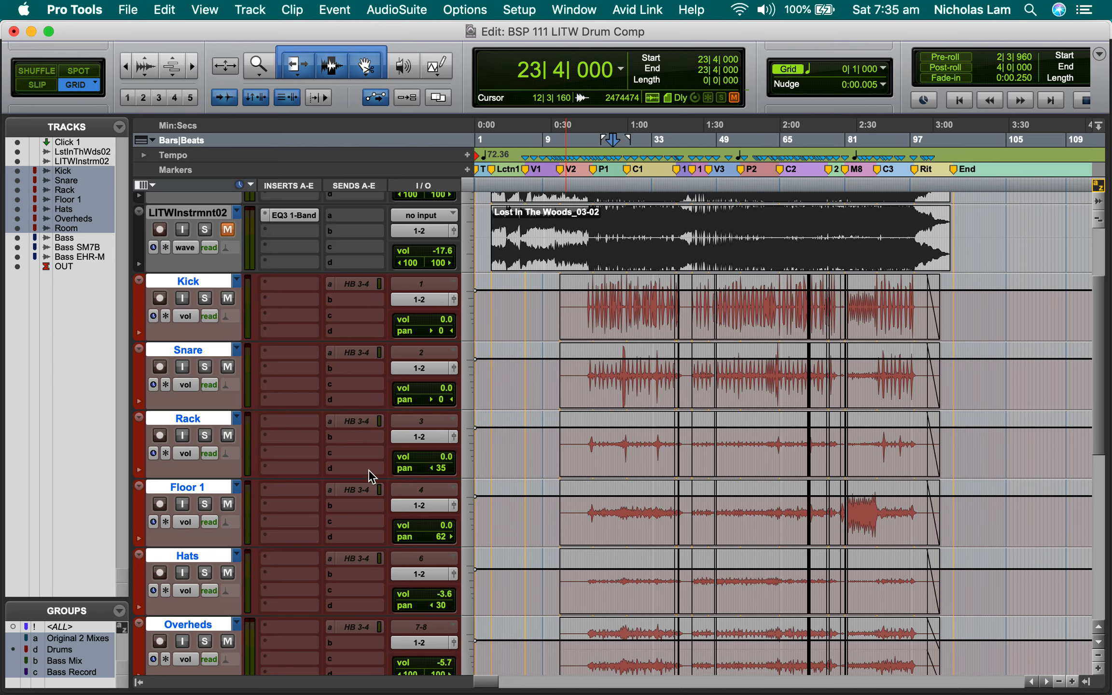
Cycle the selected drum tracks back through waveform, blocks and playlists views, returning them to waveform view.
key("ctrl+super+Left")
key("ctrl+super+Left")
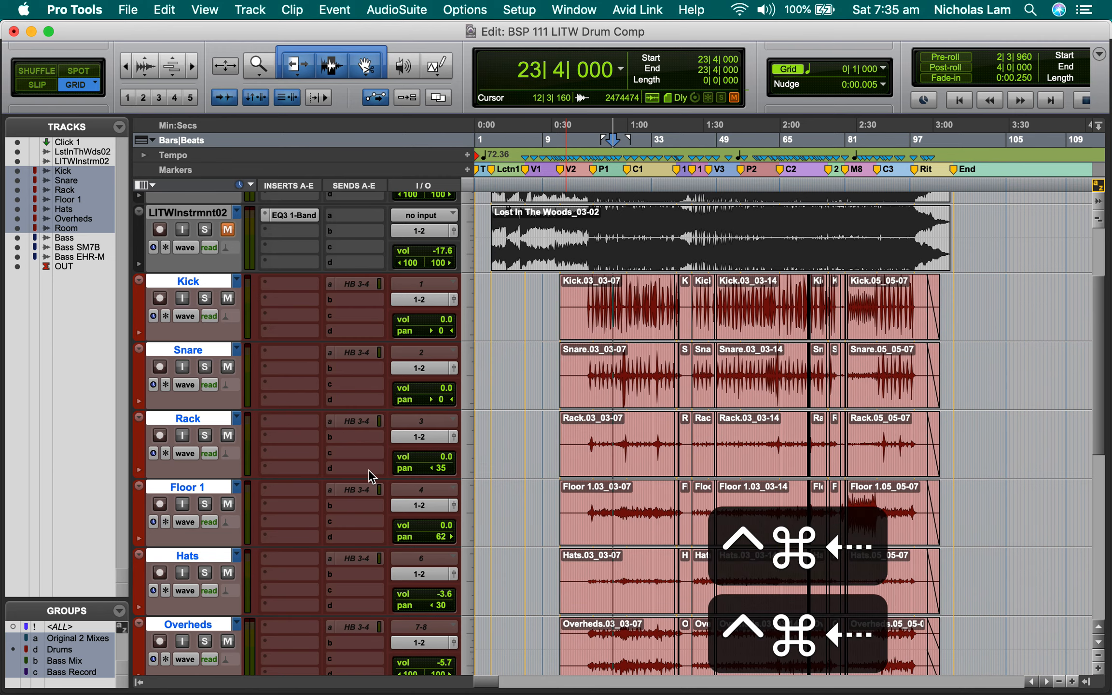
key("ctrl+super+Left")
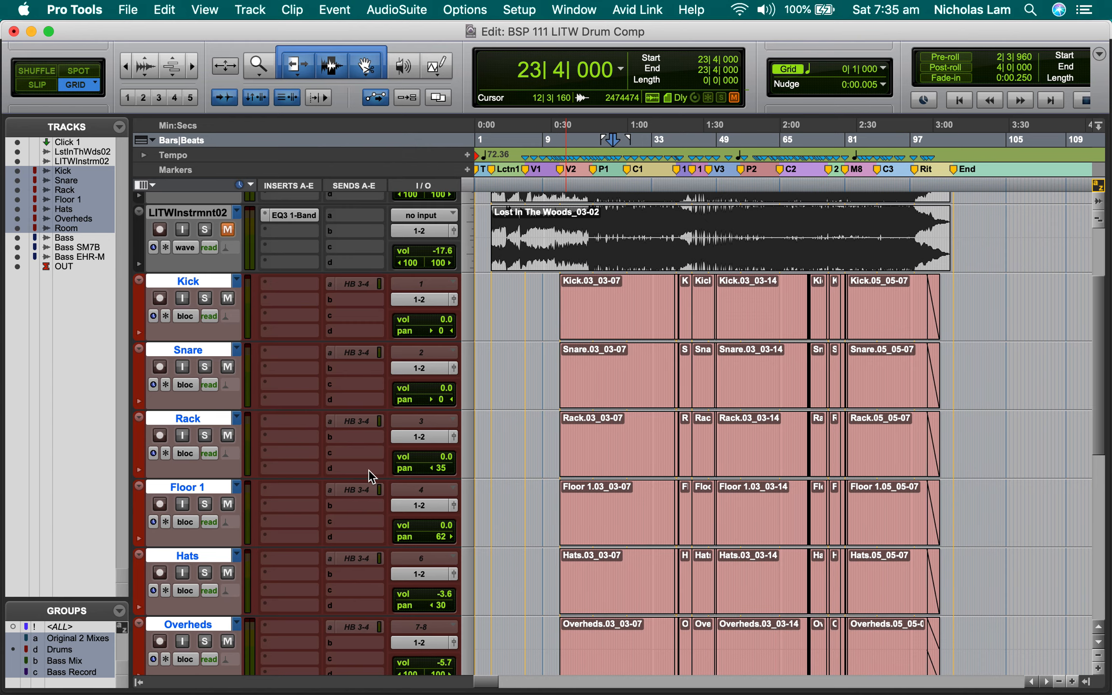
key("ctrl+super+Right")
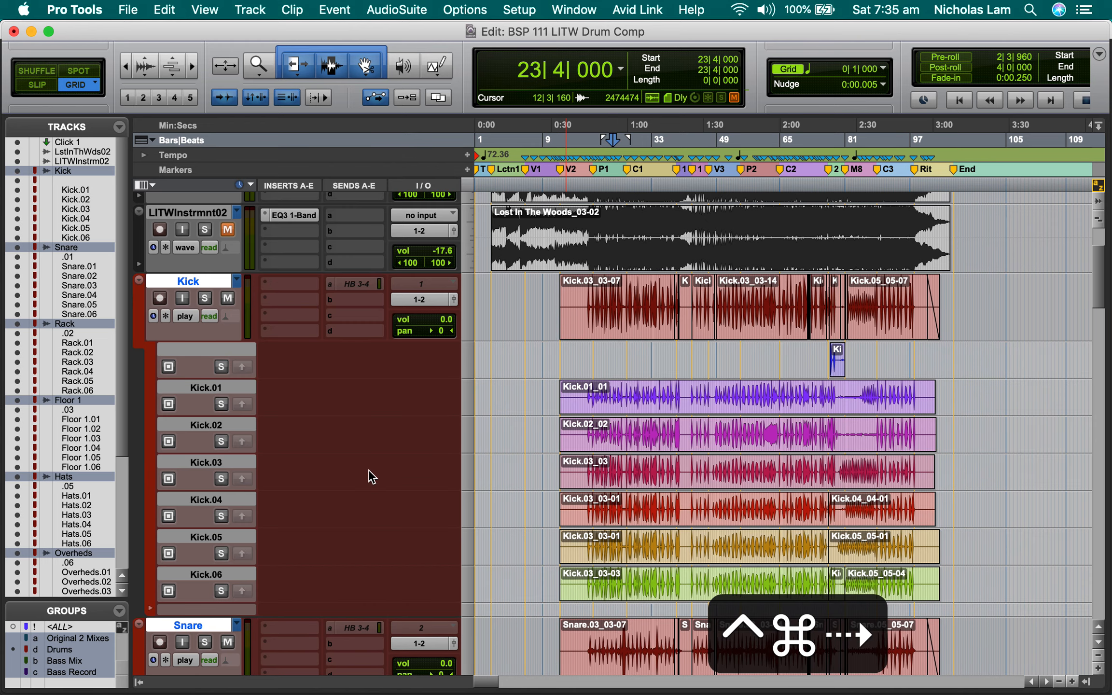
key("ctrl+super+Right")
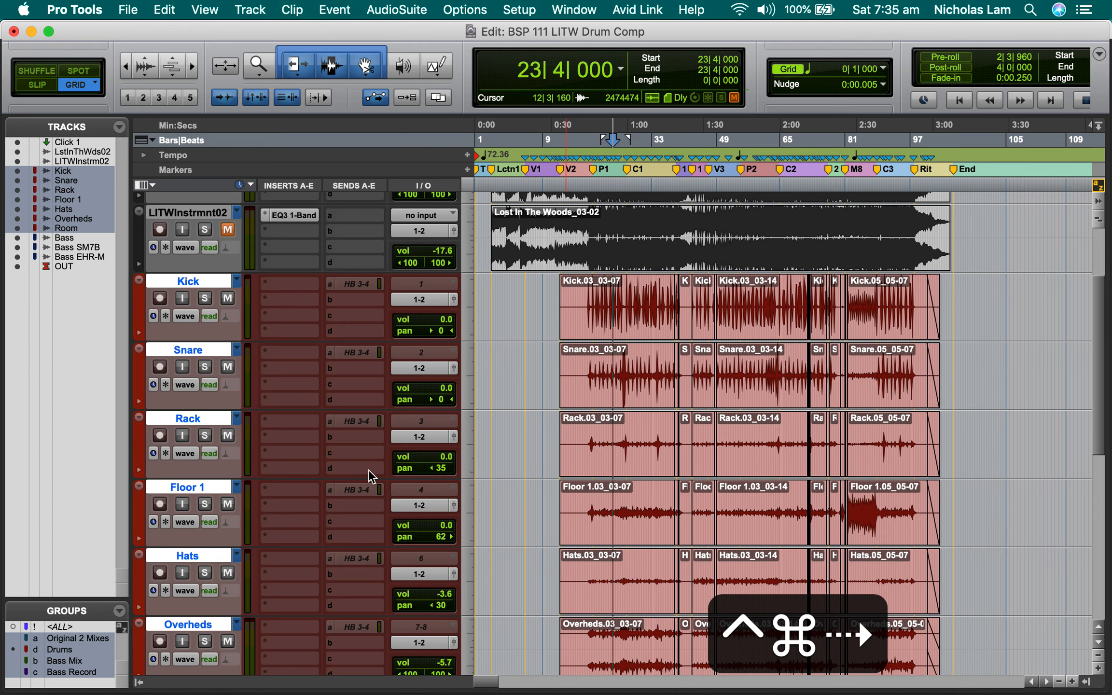
Cycle the selected drum tracks forward through volume, volume trim, mute and send level views, finishing on pan view.
key("ctrl+super+Right")
key("ctrl+super+Right")
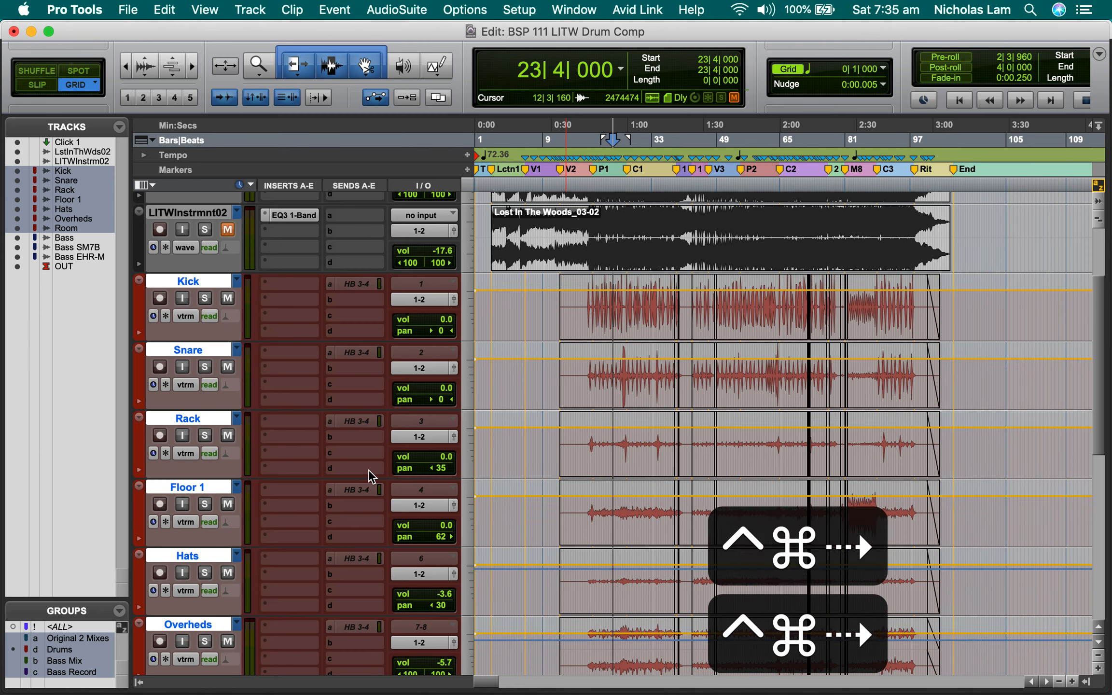
key("ctrl+super+Right")
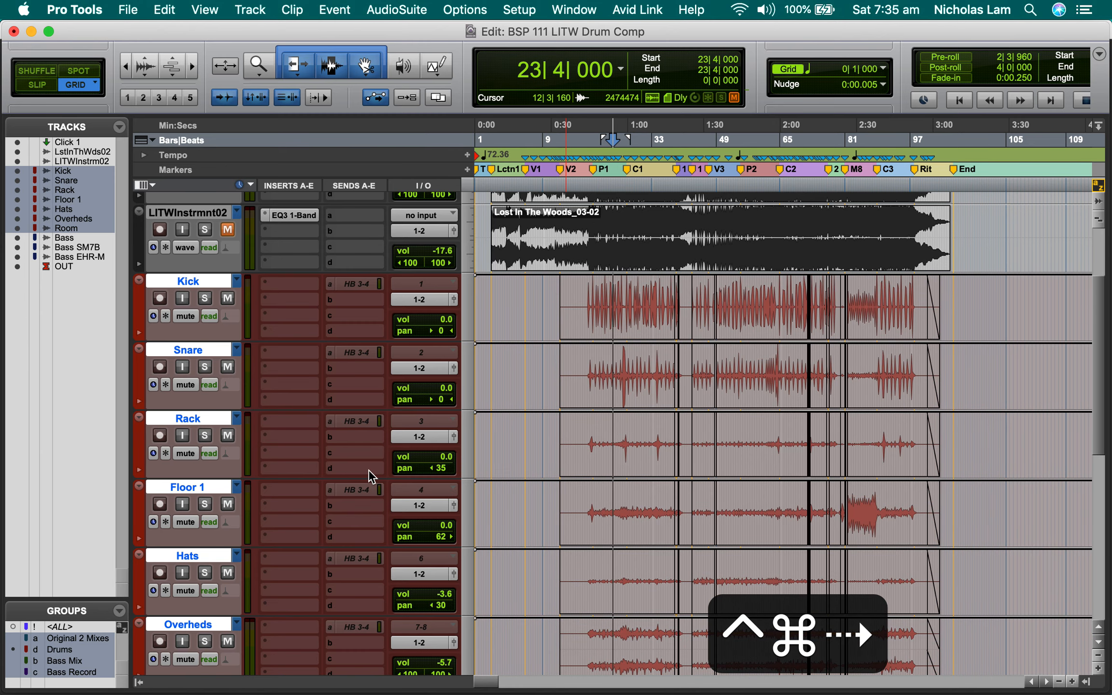
key("ctrl+super+Right")
key("ctrl+super+Right")
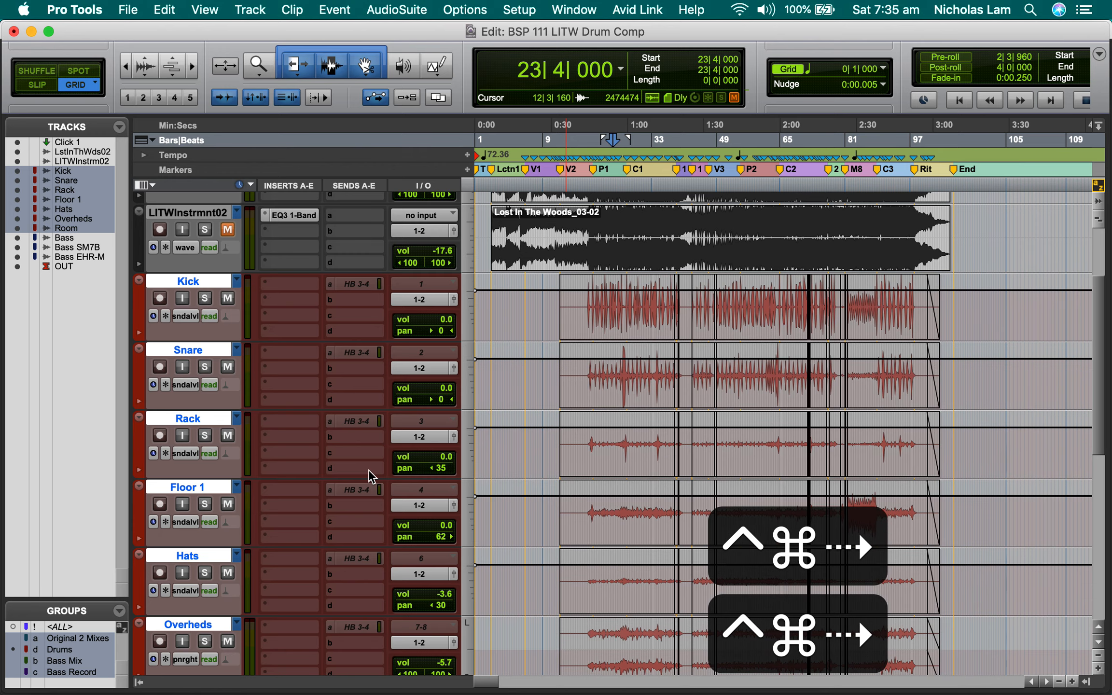
key("ctrl+super+Right")
key("ctrl+super+Right")
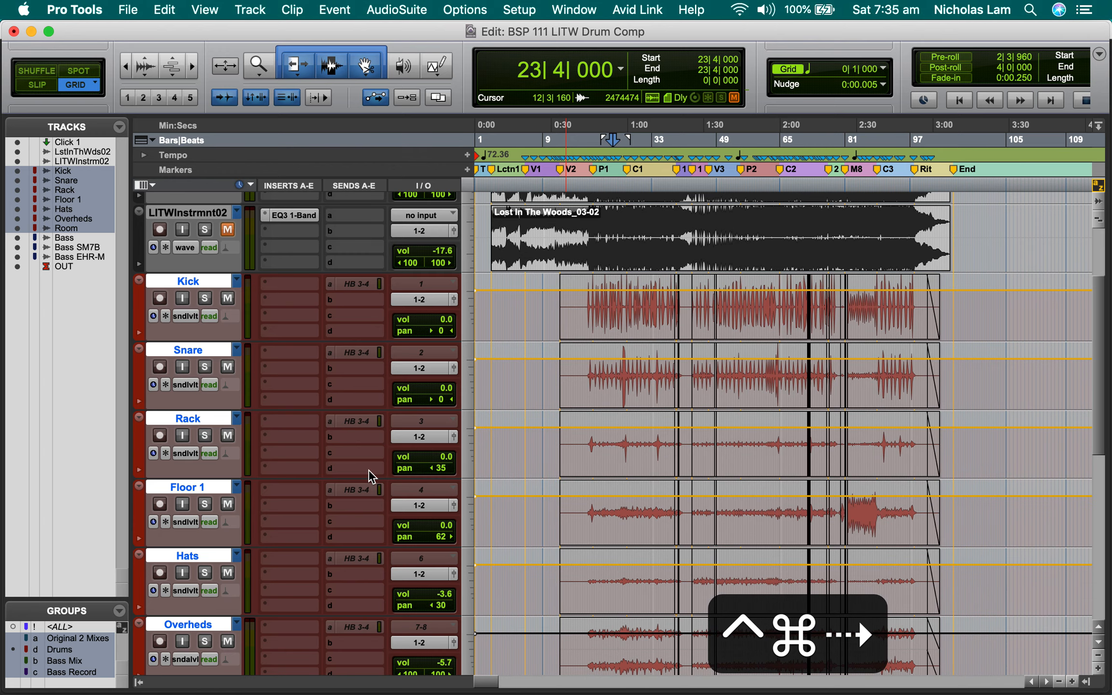
key("ctrl+super+Left")
key("ctrl+super+Left")
key("ctrl+super+Left")
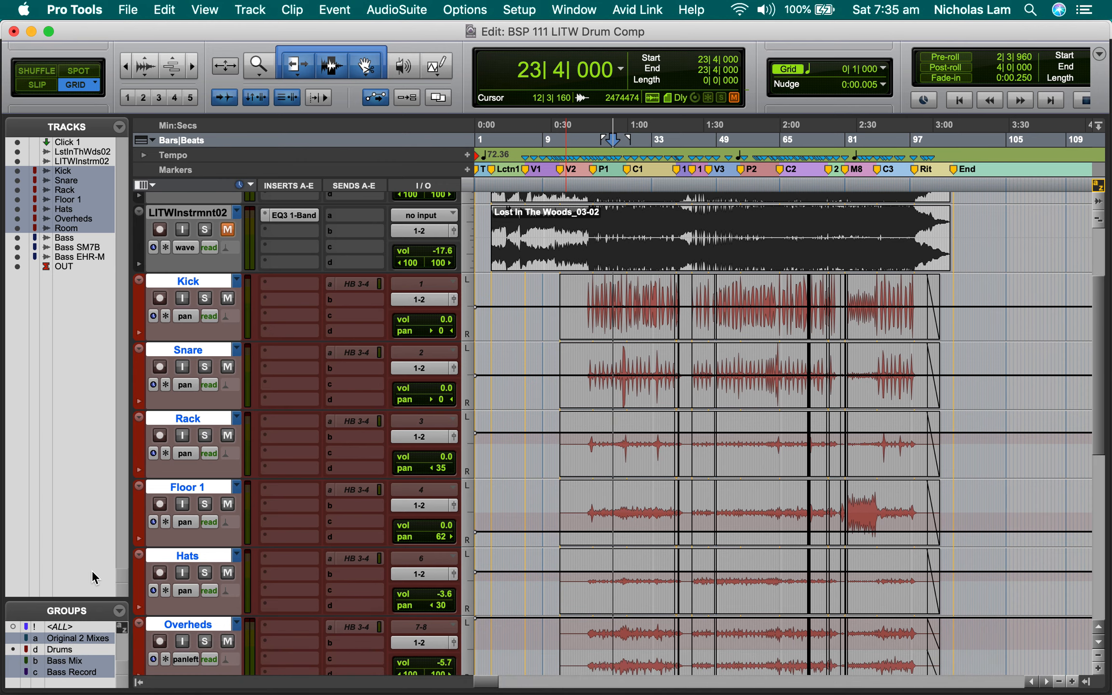
With the Drums group disabled, place the edit cursor on the Kick track alone at 18|2|000 and cycle its view to waveform.
left_click(591, 333)
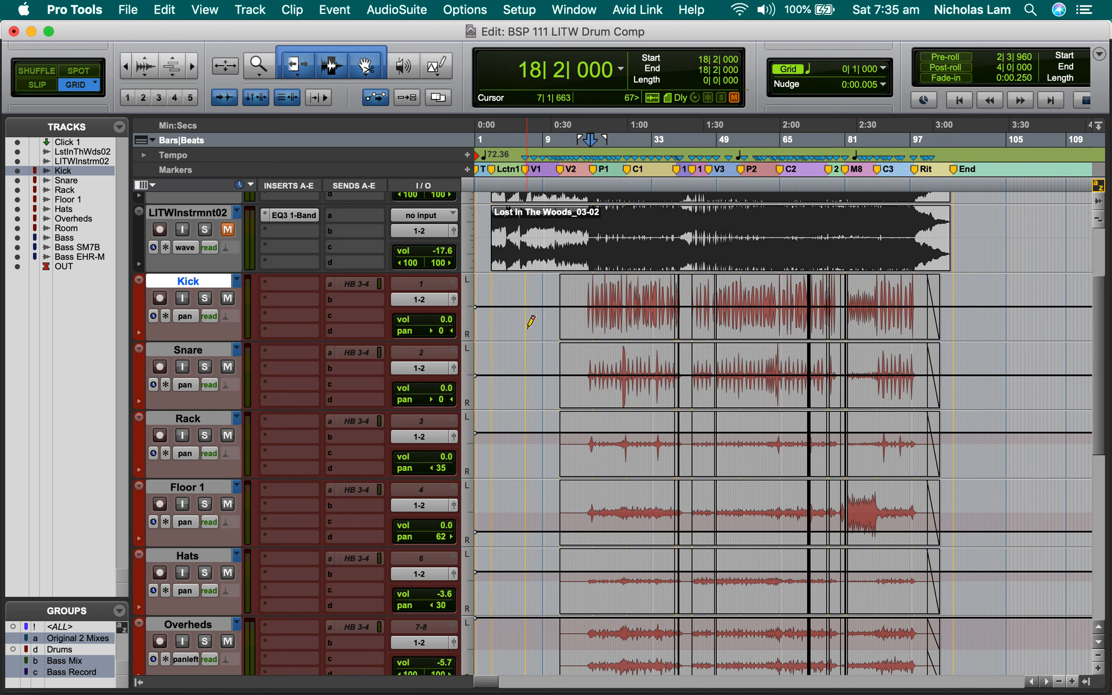
key("ctrl+super+Right")
key("ctrl+super+Right")
key("ctrl+super+Left")
key("ctrl+super+Left")
key("ctrl+super+Left")
key("ctrl+super+Left")
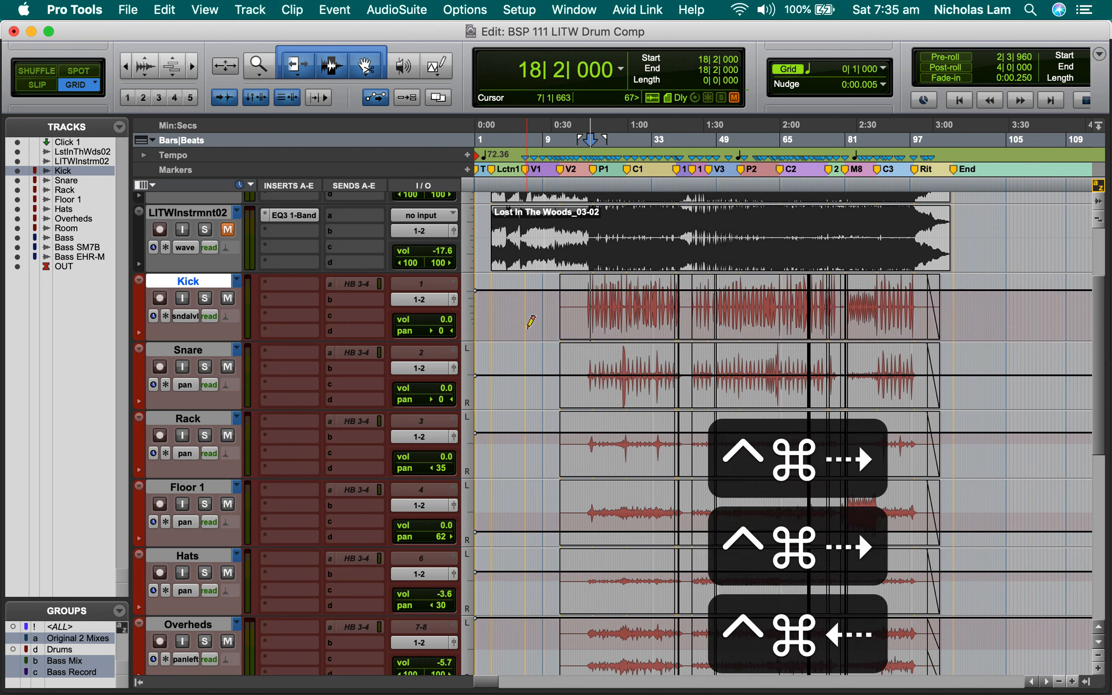
key("ctrl+super+Left")
key("ctrl+super+Left")
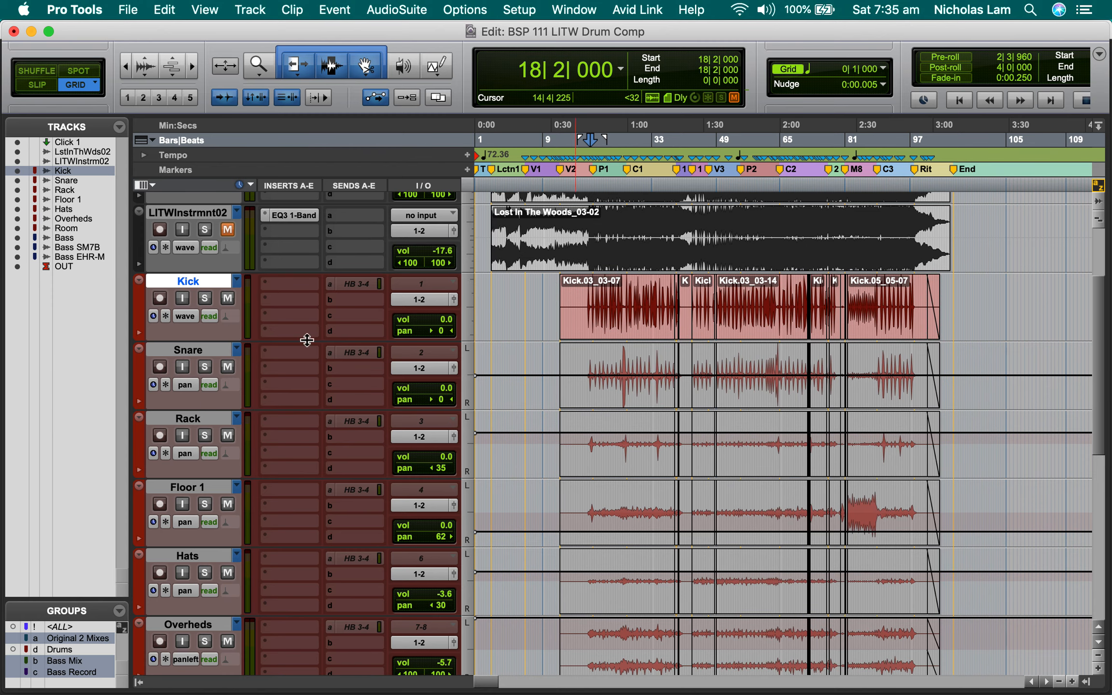
Add the Snare, Rack and Floor 1 tracks to the selection and toggle the four tracks between volume and waveform, ending on waveform.
left_click(635, 382, "shift")
left_click(627, 461, "shift")
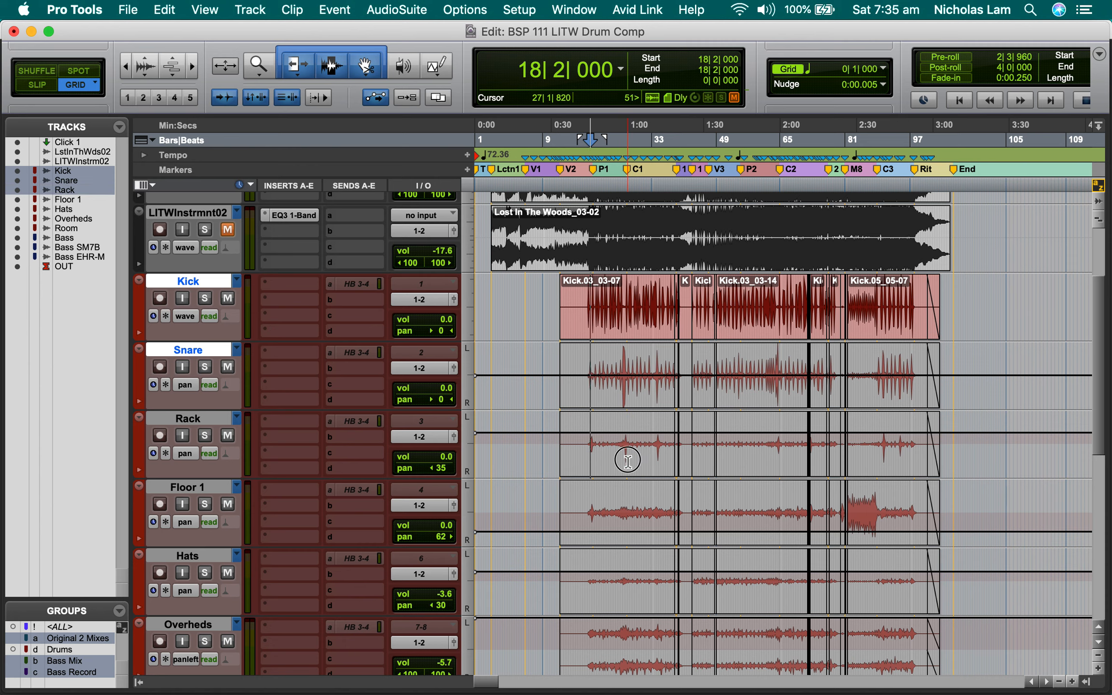
left_click(628, 509, "shift")
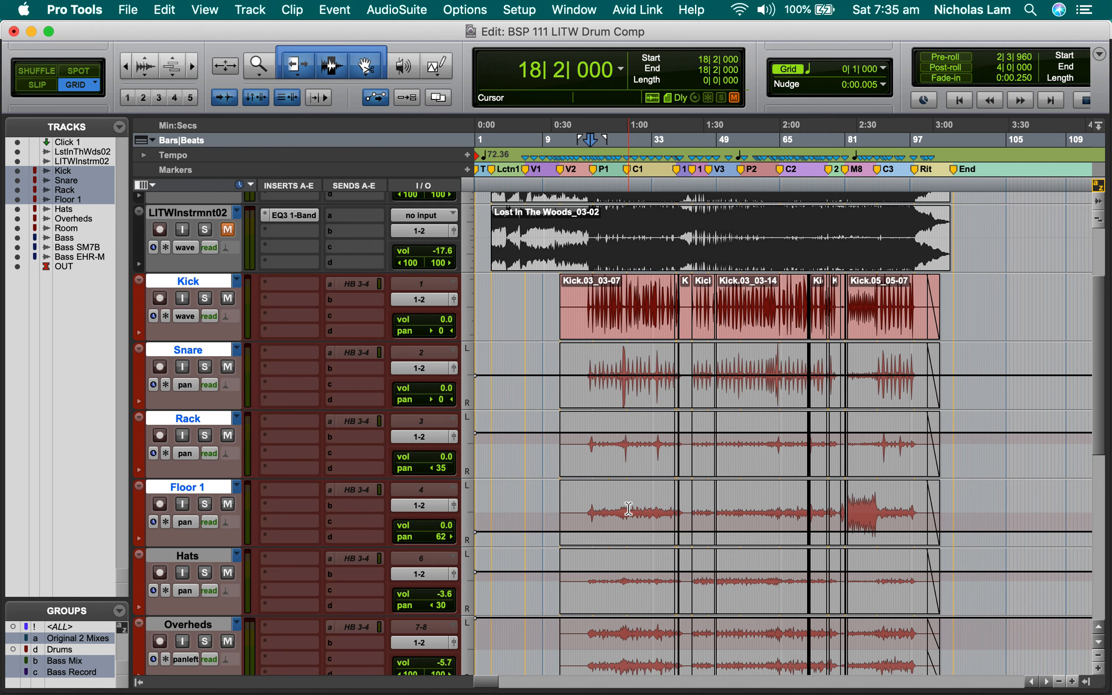
key("minus")
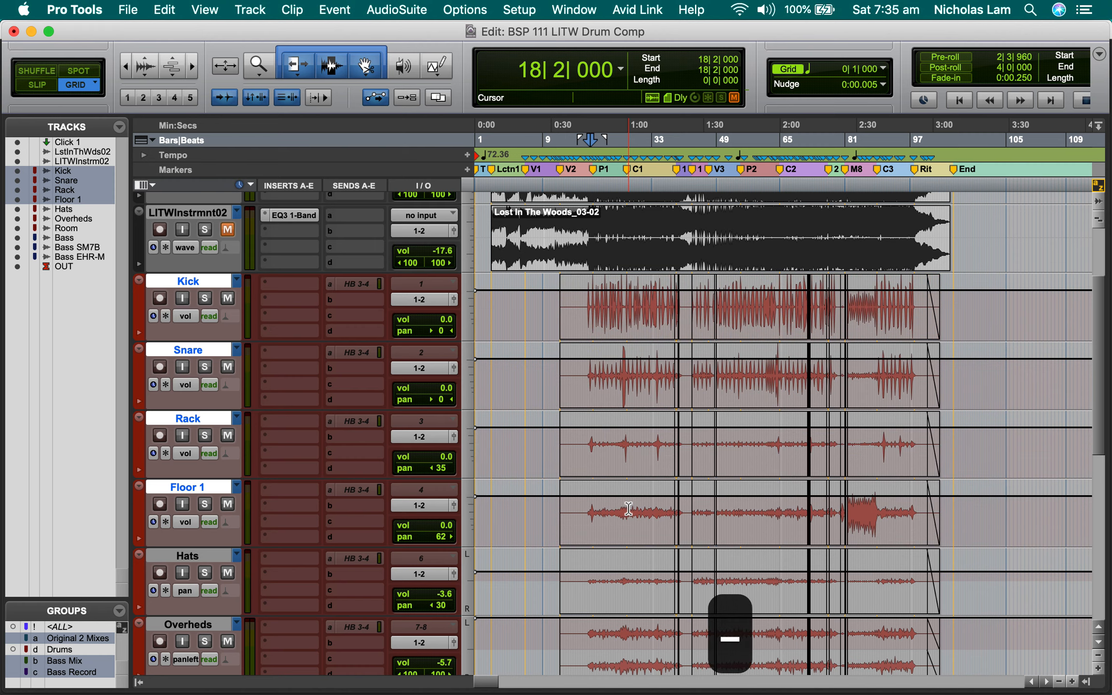
key("minus")
key("minus")
key("minus")
key("minus")
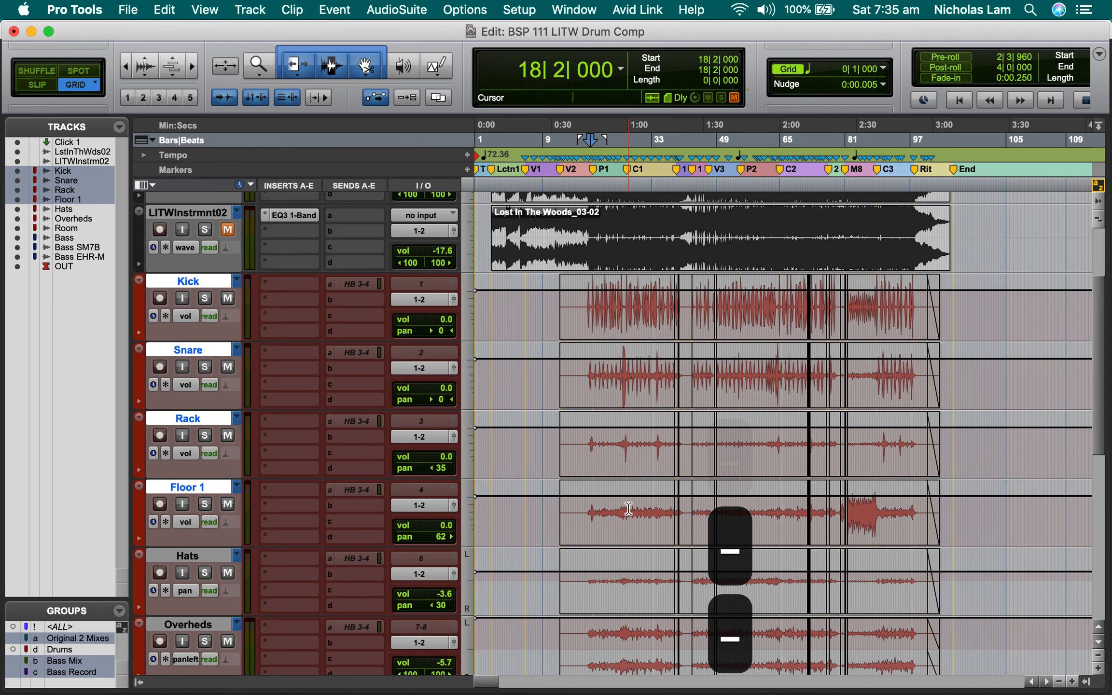
key("minus")
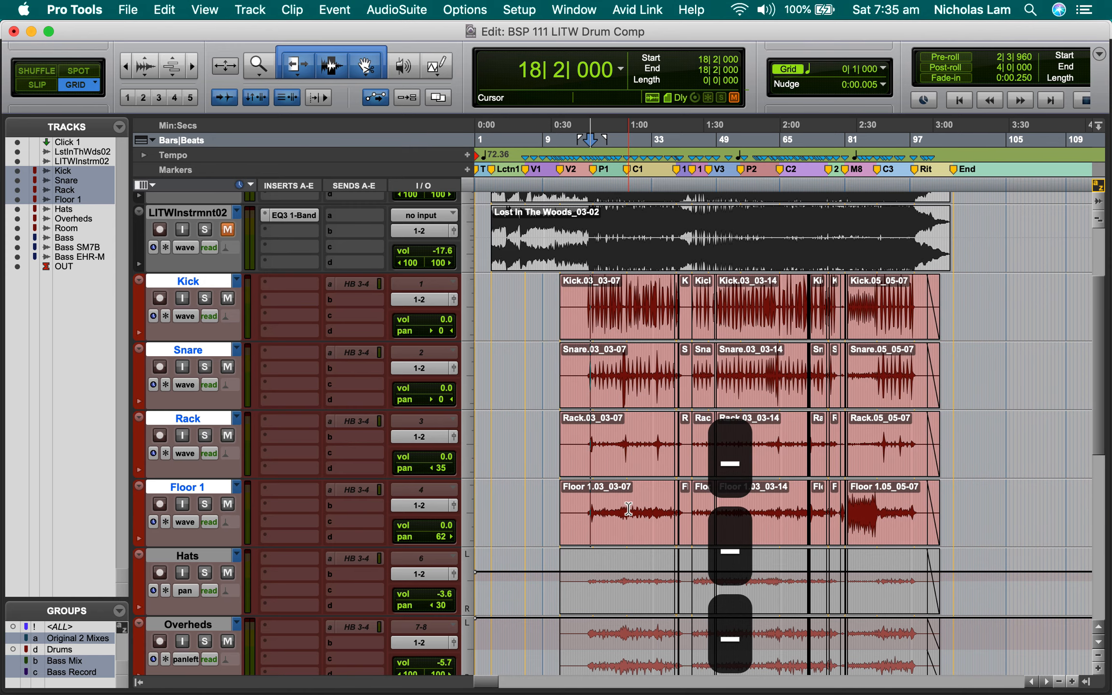
key("minus")
key("minus")
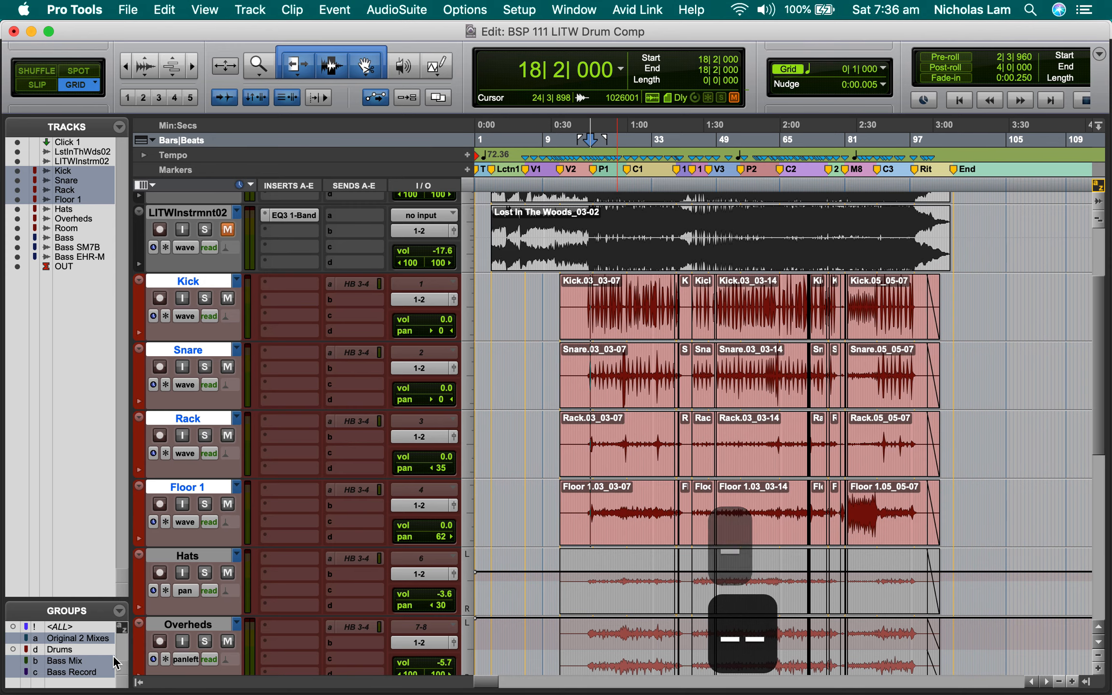
Re-enable the Drums group, select all its tracks at 28|1|000 and toggle them all to waveform view.
left_click(54, 651)
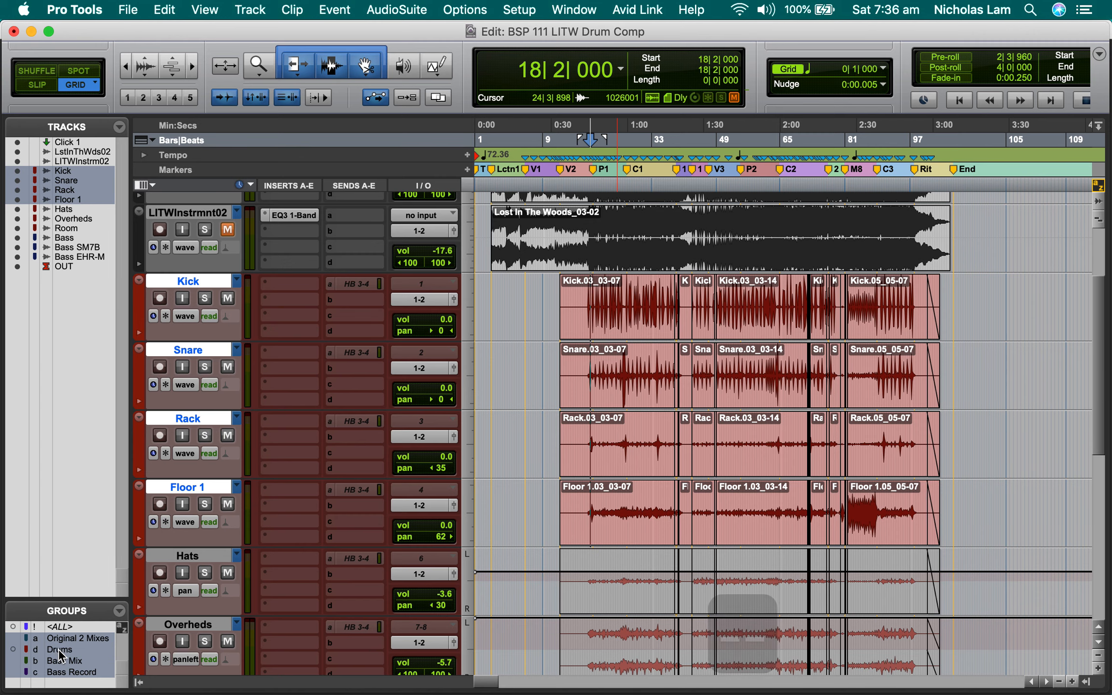
left_click(617, 572)
left_click(681, 502)
left_click(632, 513)
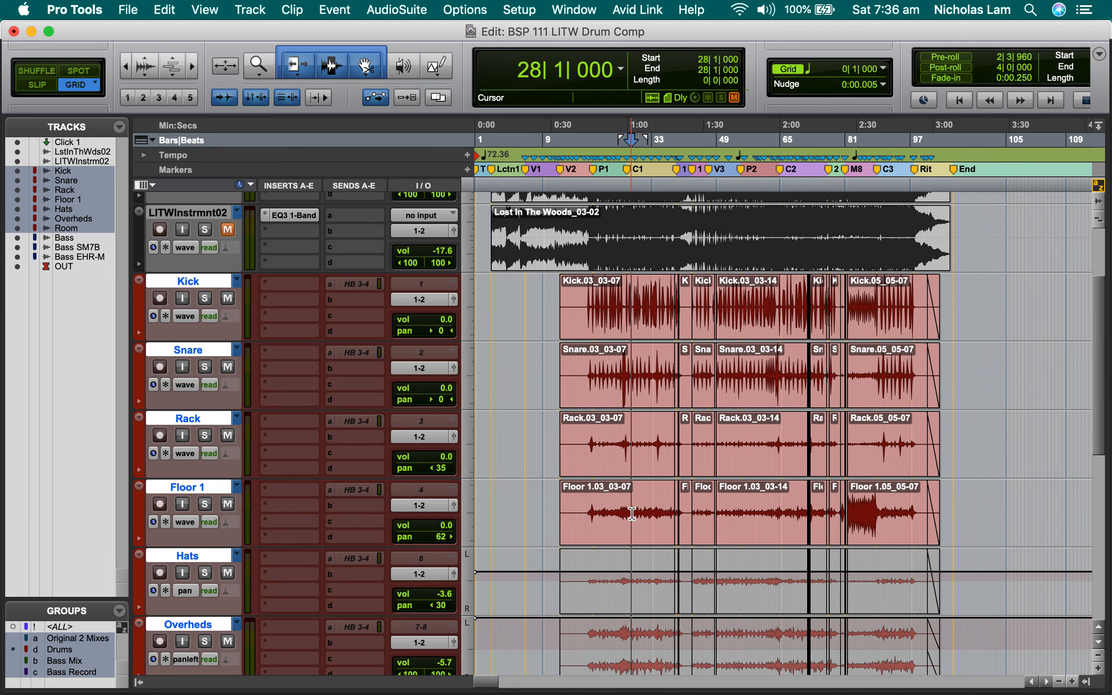
key("minus")
key("minus")
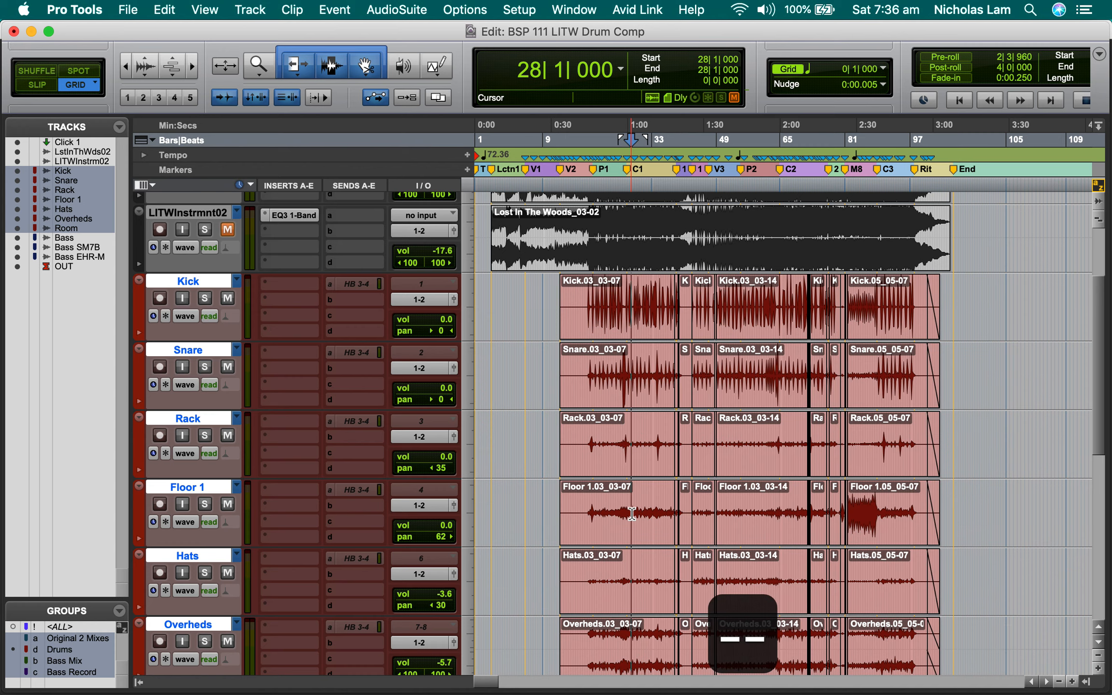